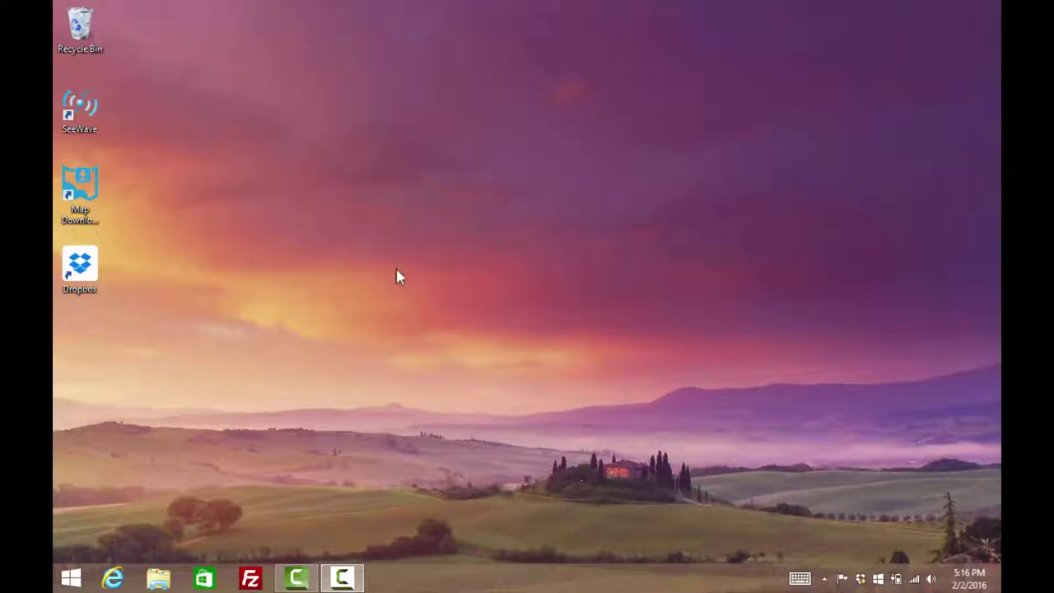
# Step: Launch the Map Download Wizard, pan to the target area, and download zoom levels 10–17 into C:\MAPS
pyautogui.click(76, 192)
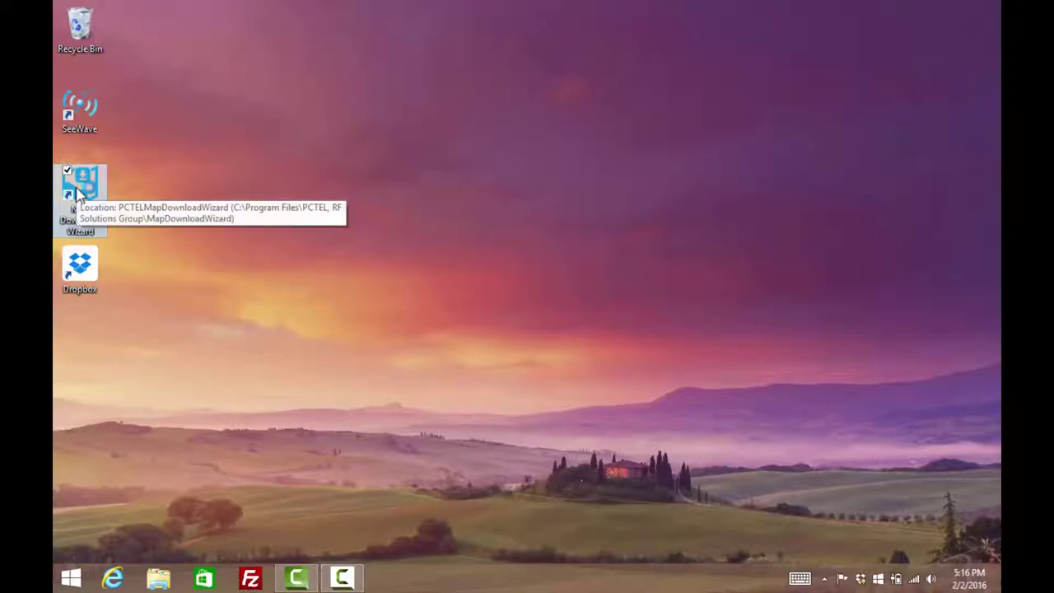
pyautogui.doubleClick(76, 192)
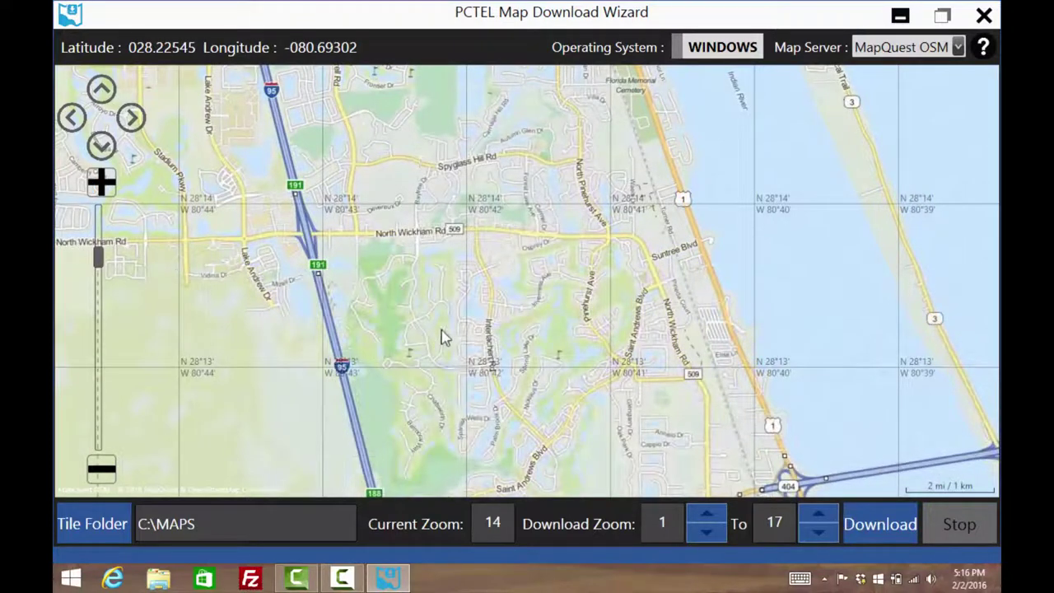
pyautogui.moveTo(439, 336); pyautogui.dragTo(446, 257)
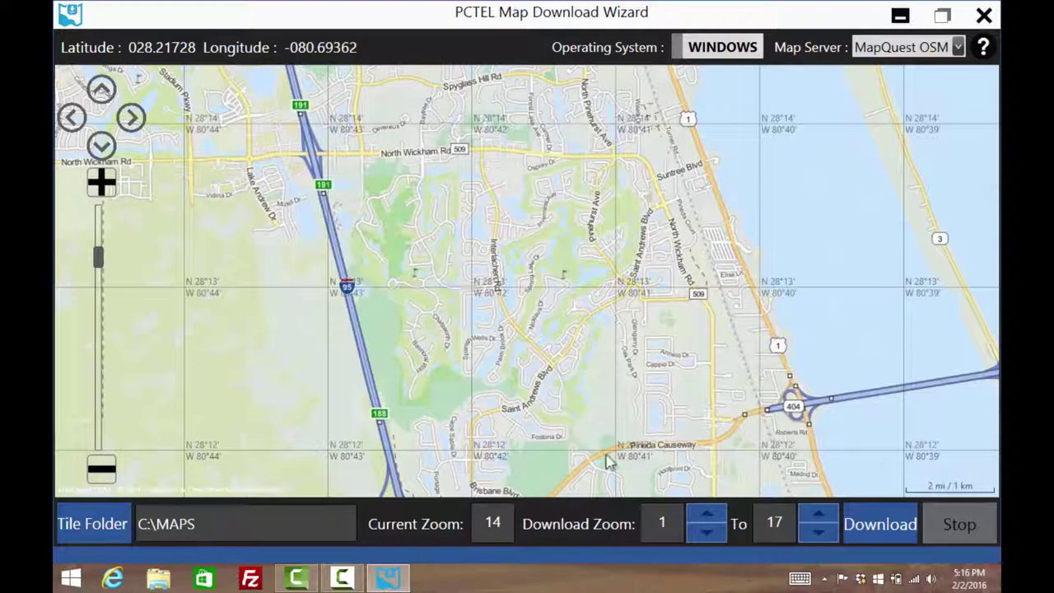
pyautogui.click(697, 516)
pyautogui.doubleClick(696, 517)
pyautogui.click(862, 530)
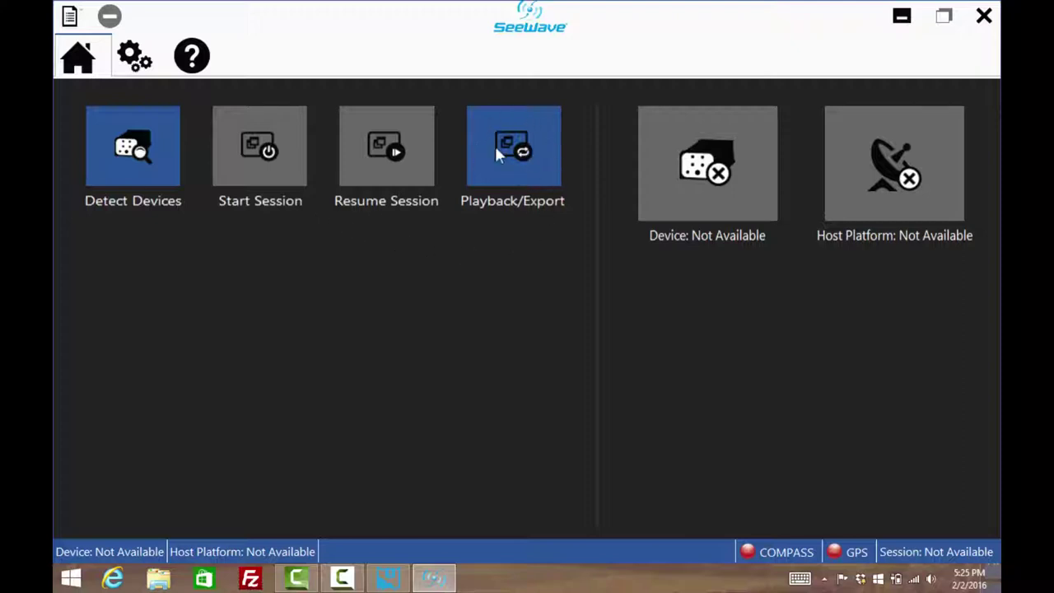
# Step: Run Detect Devices so the Host Platform tile turns green as available
pyautogui.click(142, 154)
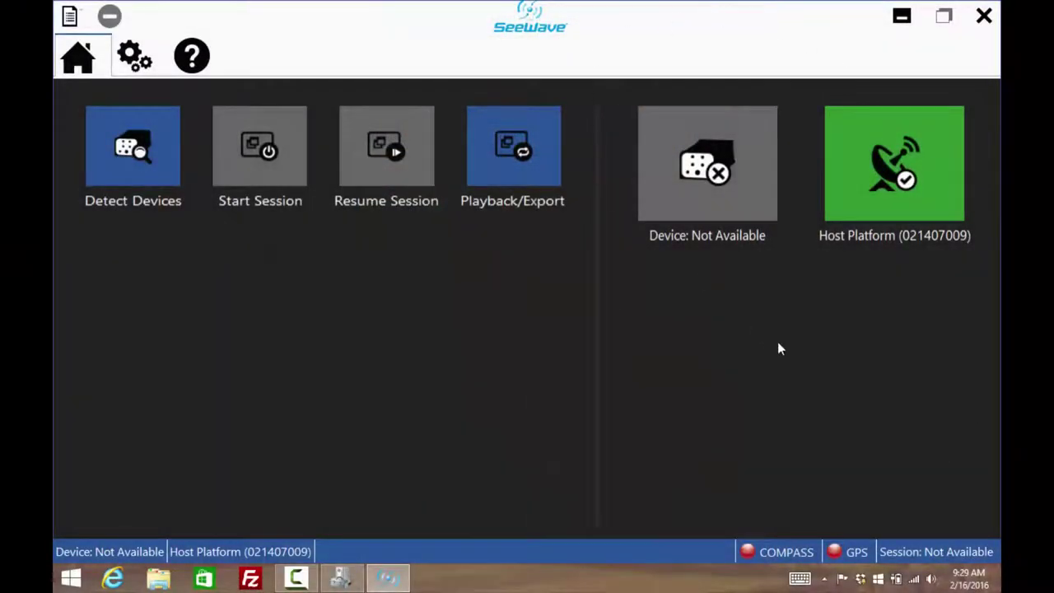
# Step: Open Device Manager and expand PCTEL Devices to find the PCTEL MX Scanner
pyautogui.click(901, 17)
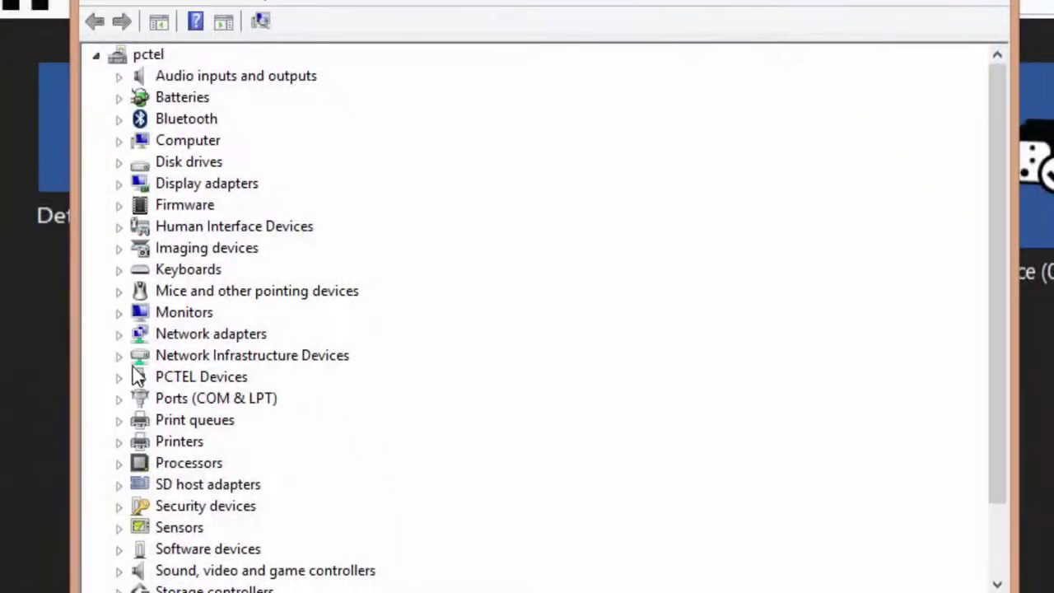
pyautogui.click(119, 379)
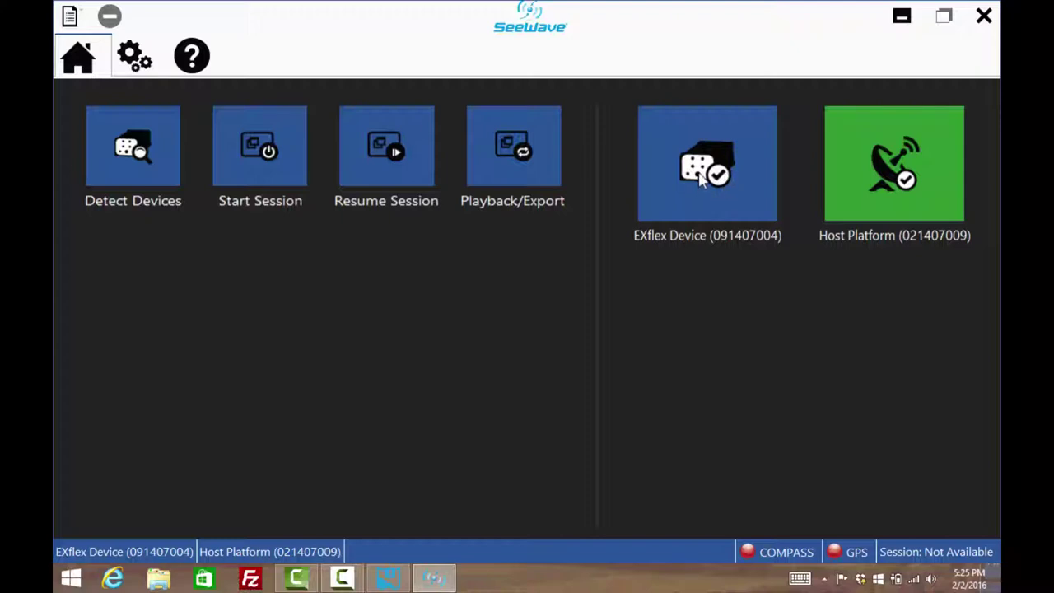
# Step: Inspect the EXflex device and host platform properties, then close the properties panel
pyautogui.click(700, 180)
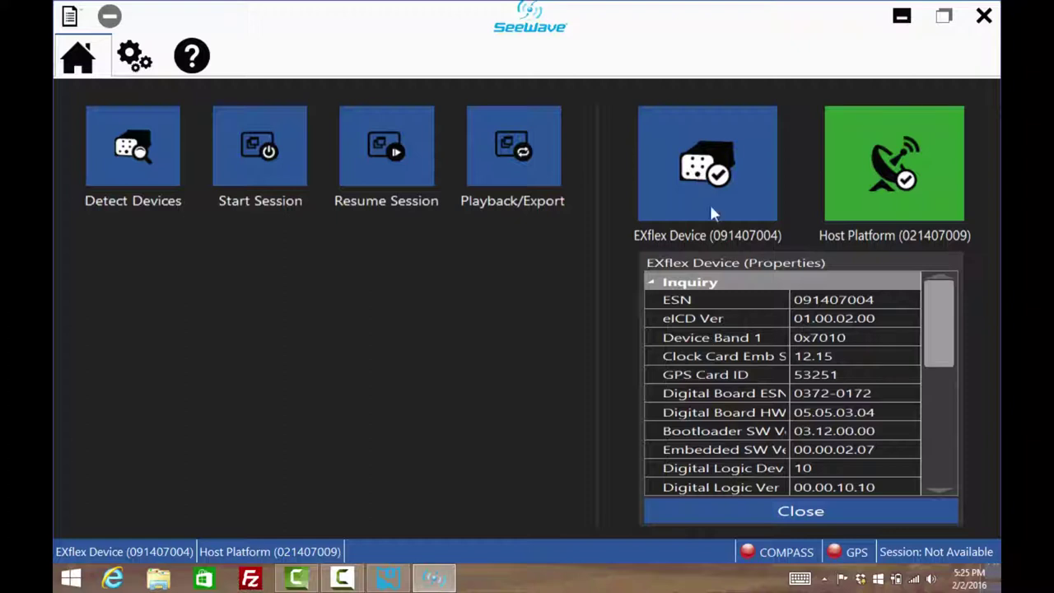
pyautogui.scroll(-4, 938, 329)
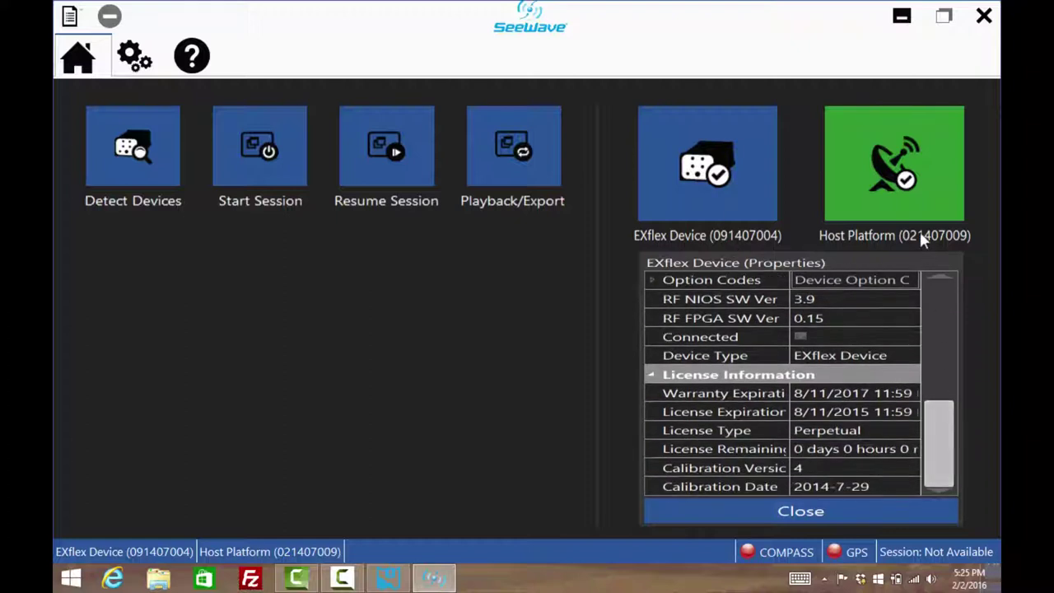
pyautogui.click(882, 178)
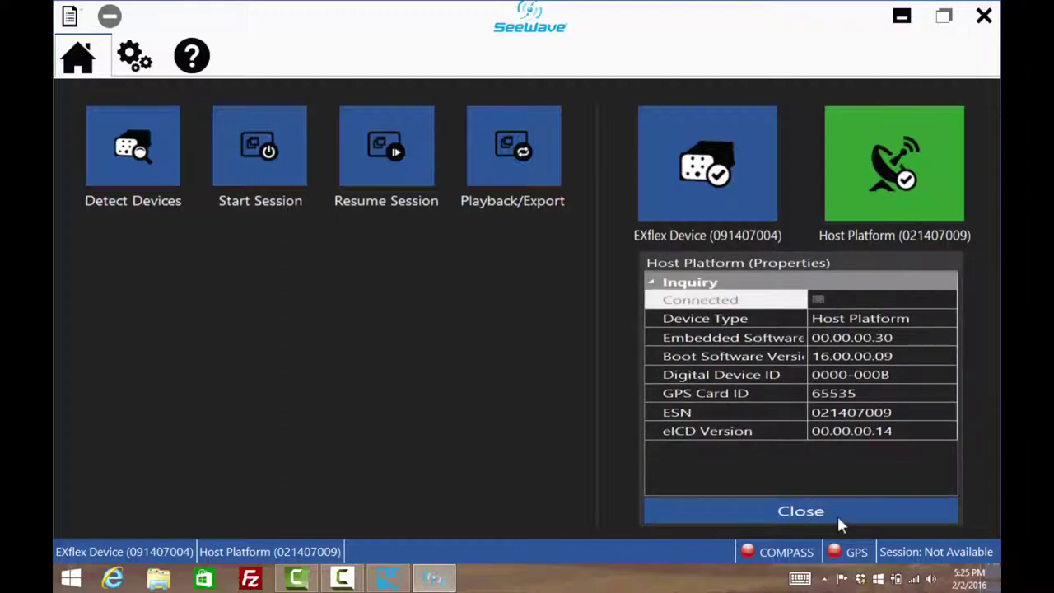
pyautogui.click(836, 513)
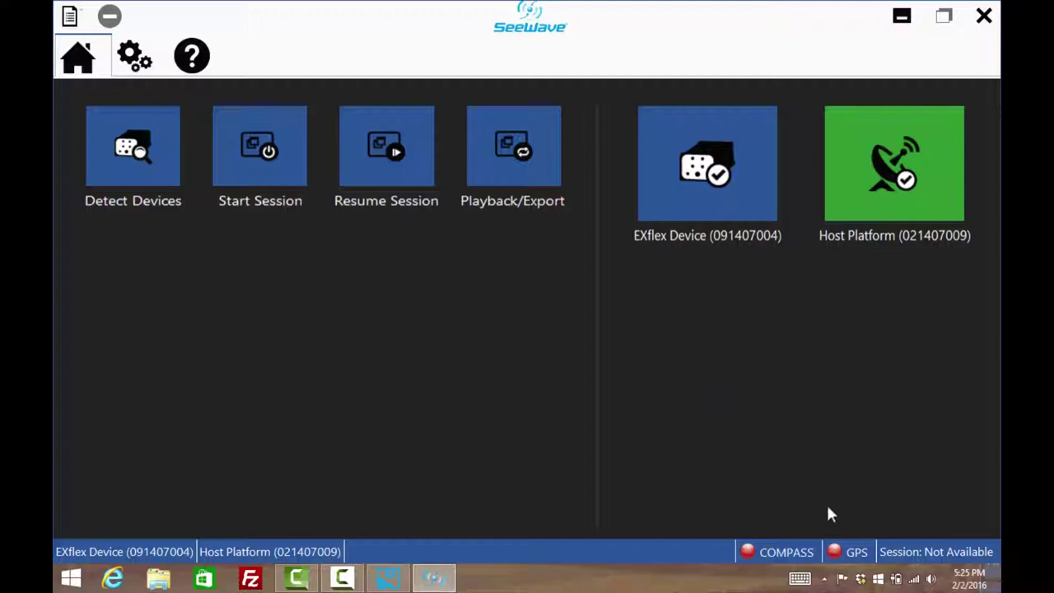
# Step: Start a new session and set Scan 1's band to US Lower 700 A/B/C Blocks UL (698–716 MHz)
pyautogui.click(277, 177)
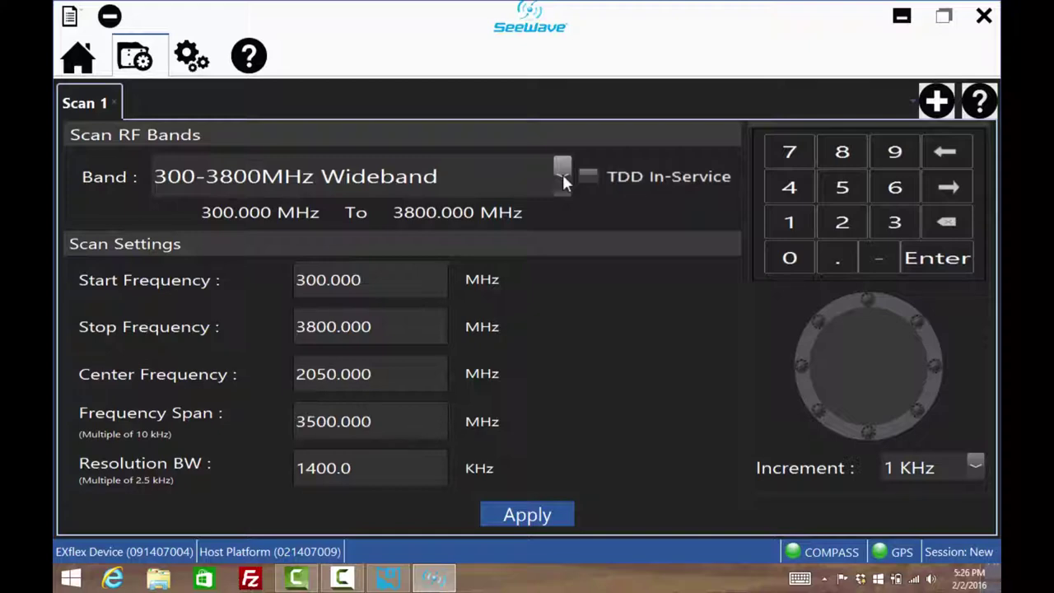
pyautogui.click(563, 176)
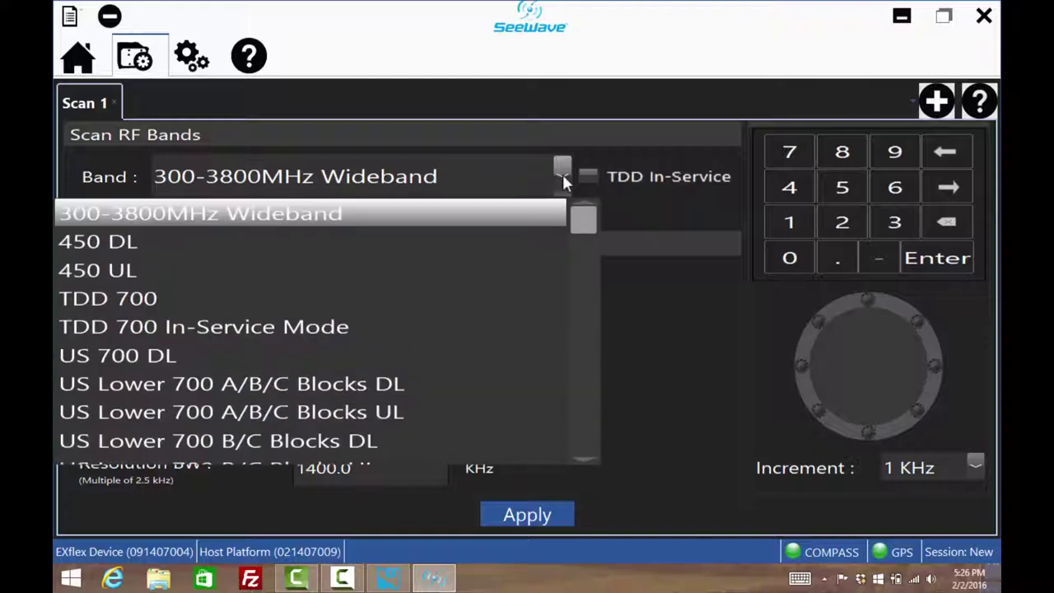
pyautogui.moveTo(584, 216)
pyautogui.mouseDown()
pyautogui.moveTo(598, 401)
pyautogui.moveTo(582, 228)
pyautogui.mouseUp()
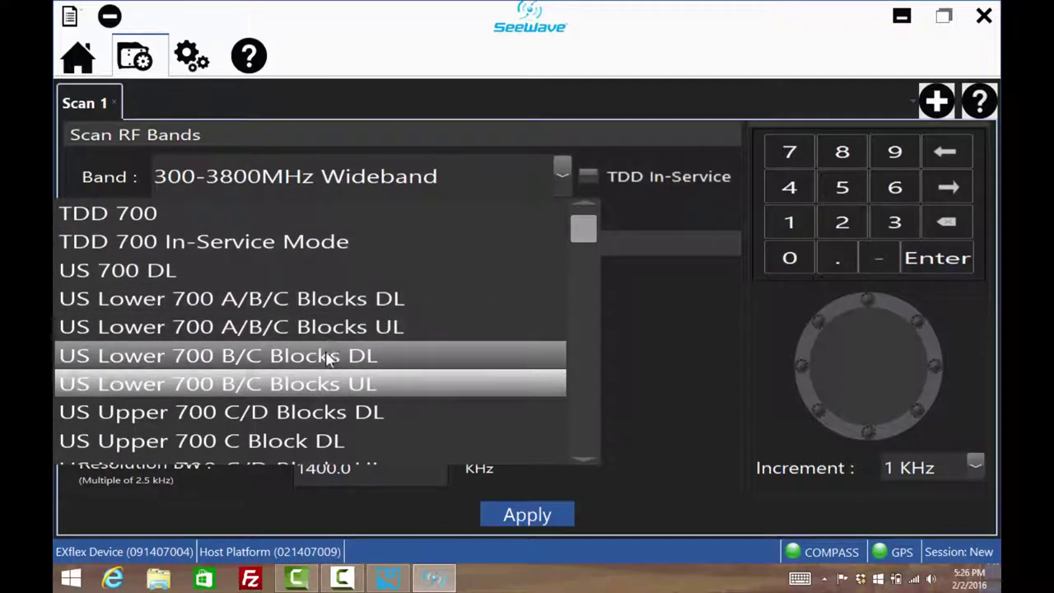
pyautogui.click(332, 329)
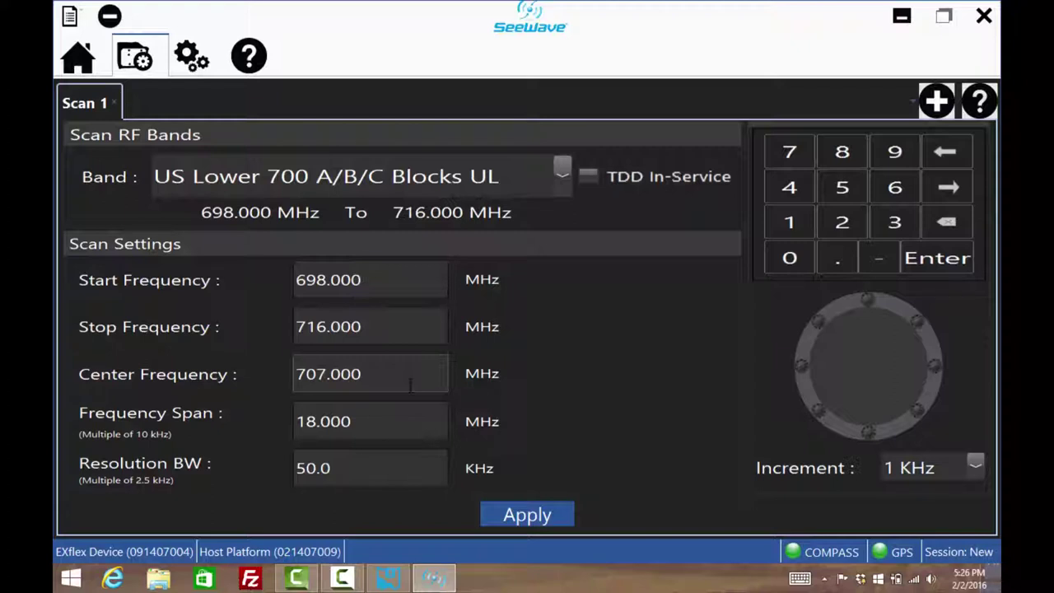
# Step: Enter a 704 MHz start and 714 MHz stop frequency for Scan 1
pyautogui.click(385, 284)
pyautogui.moveTo(386, 284); pyautogui.dragTo(290, 281)
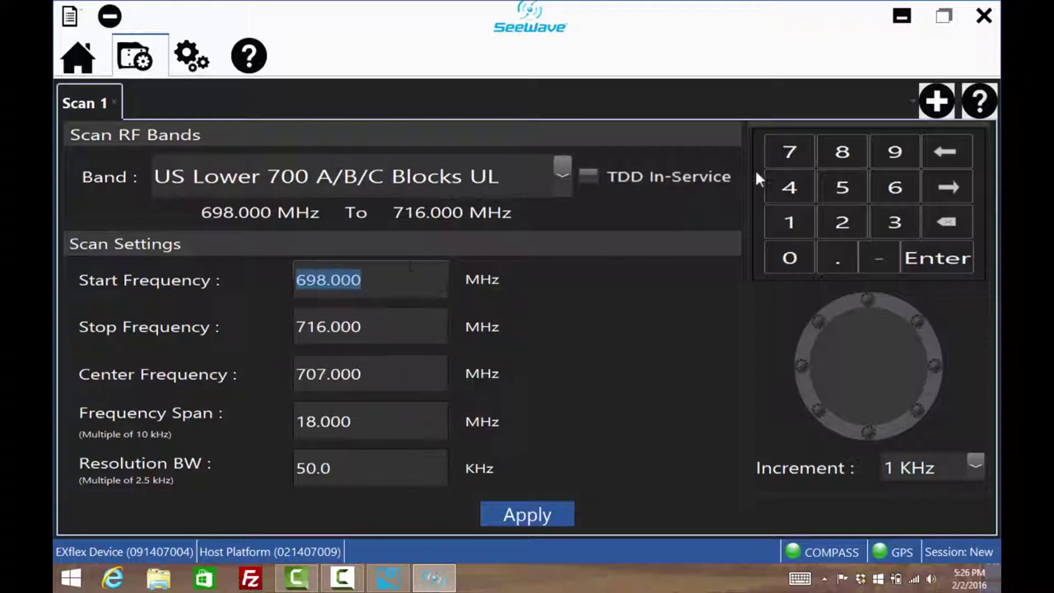
pyautogui.click(789, 151)
pyautogui.click(789, 258)
pyautogui.click(789, 187)
pyautogui.click(913, 258)
pyautogui.moveTo(418, 313); pyautogui.dragTo(293, 326)
pyautogui.click(789, 152)
pyautogui.click(789, 223)
pyautogui.click(789, 186)
pyautogui.click(924, 260)
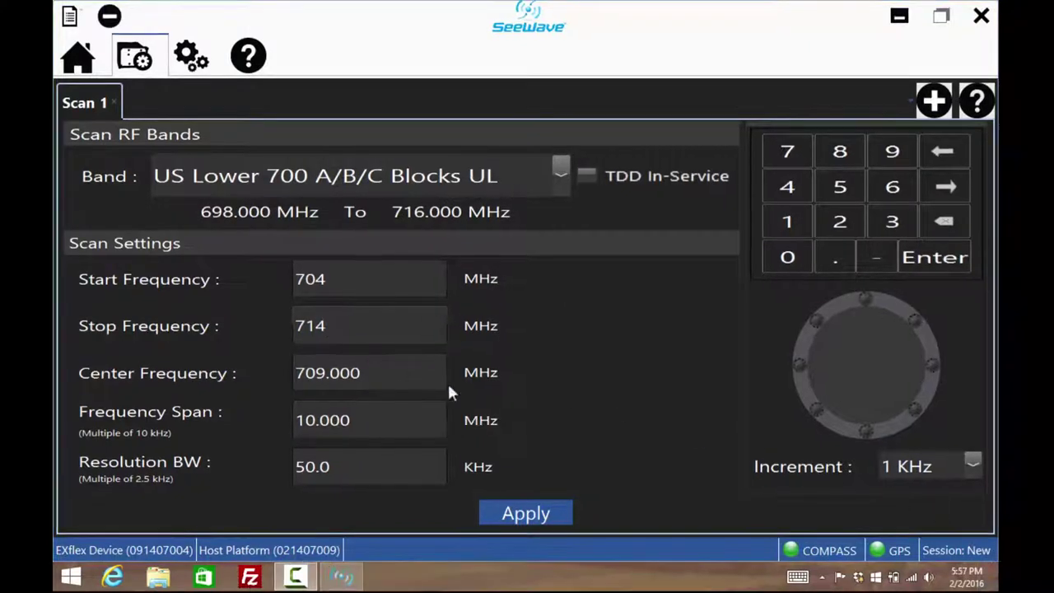
# Step: Set the center frequency to 712 MHz and the span to 3 MHz
pyautogui.moveTo(449, 394); pyautogui.dragTo(294, 377)
pyautogui.click(788, 150)
pyautogui.click(796, 227)
pyautogui.click(836, 229)
pyautogui.click(913, 258)
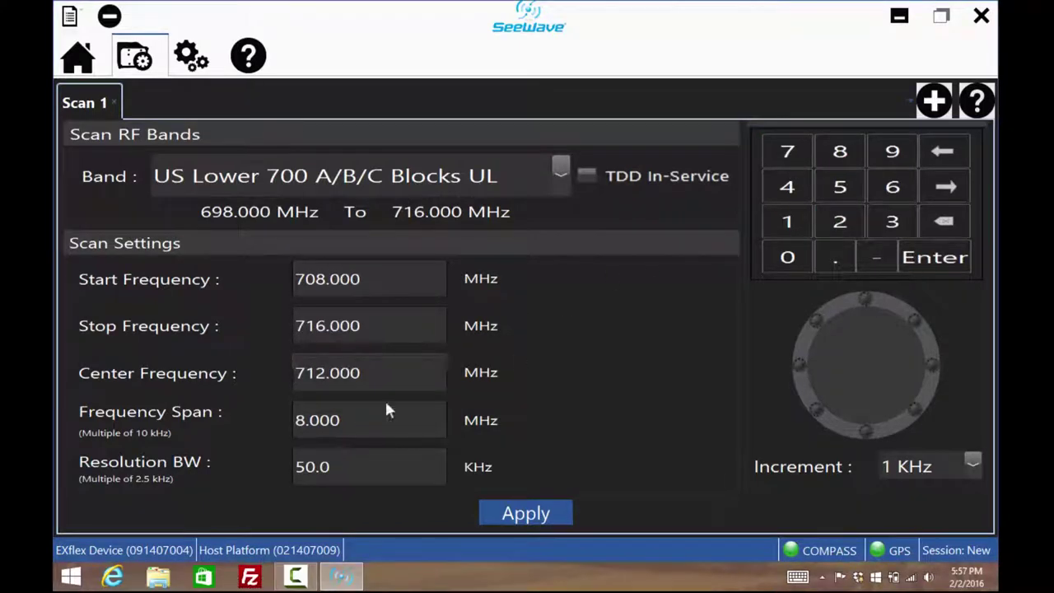
pyautogui.moveTo(445, 425); pyautogui.dragTo(305, 419)
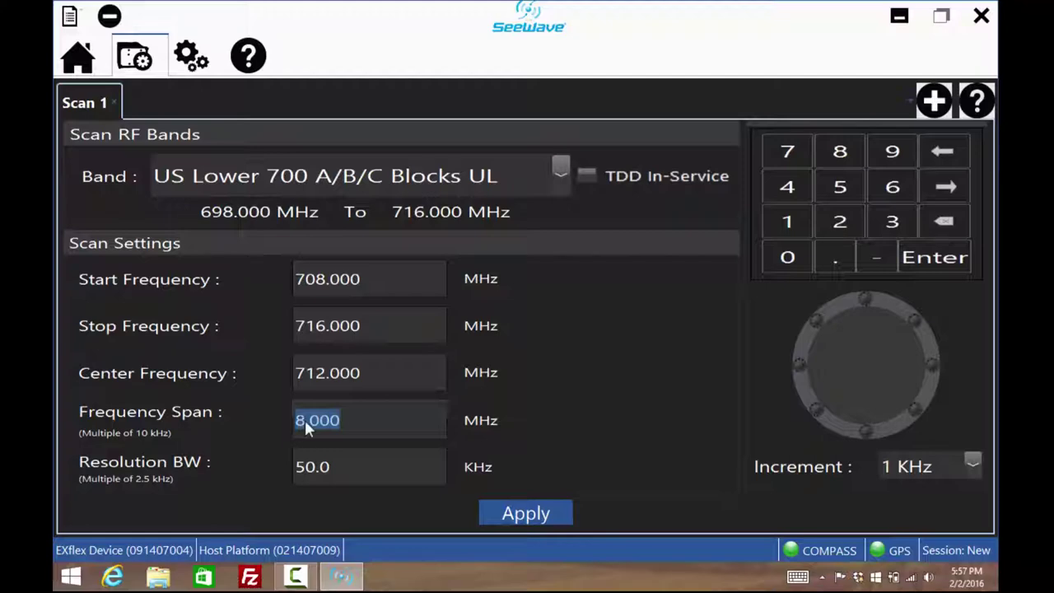
pyautogui.click(881, 222)
pyautogui.click(925, 252)
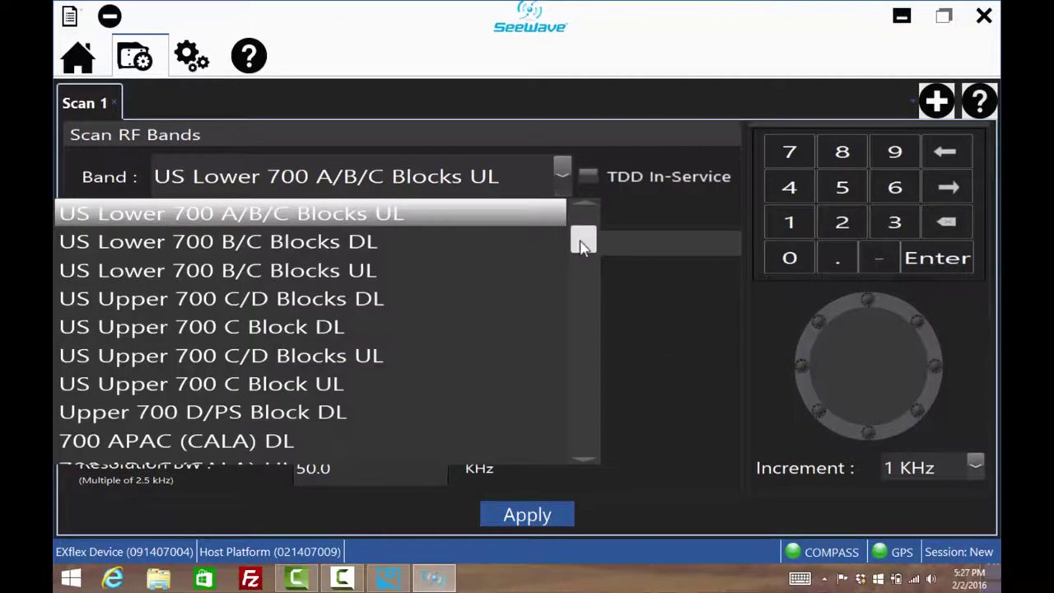
# Step: Choose the 300-3800MHz Wideband band and re-enter start and stop, ending at 710–712 MHz
pyautogui.scroll(3, 581, 231)
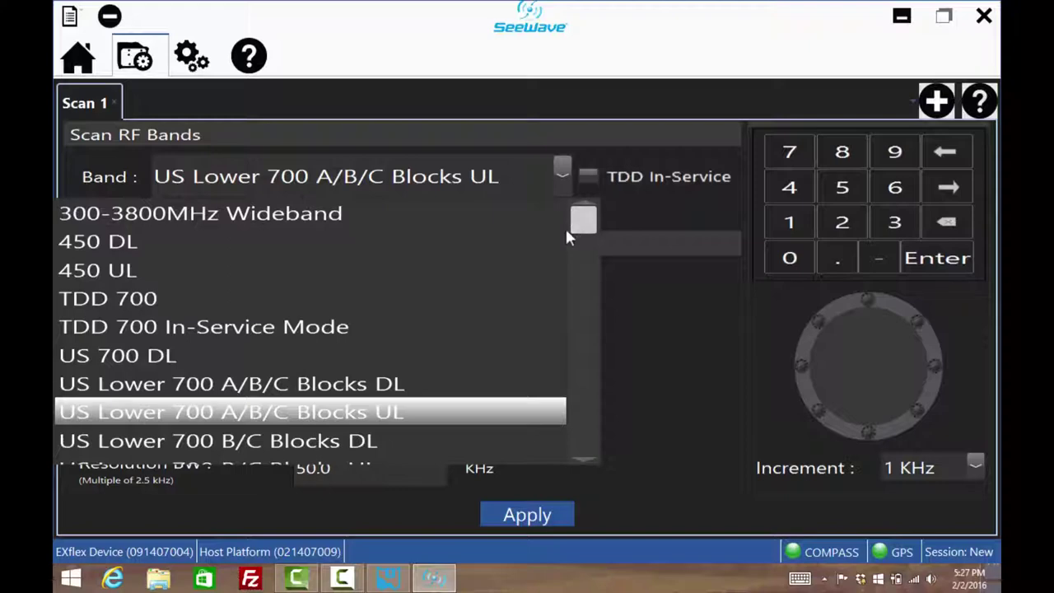
pyautogui.click(475, 215)
pyautogui.click(418, 281)
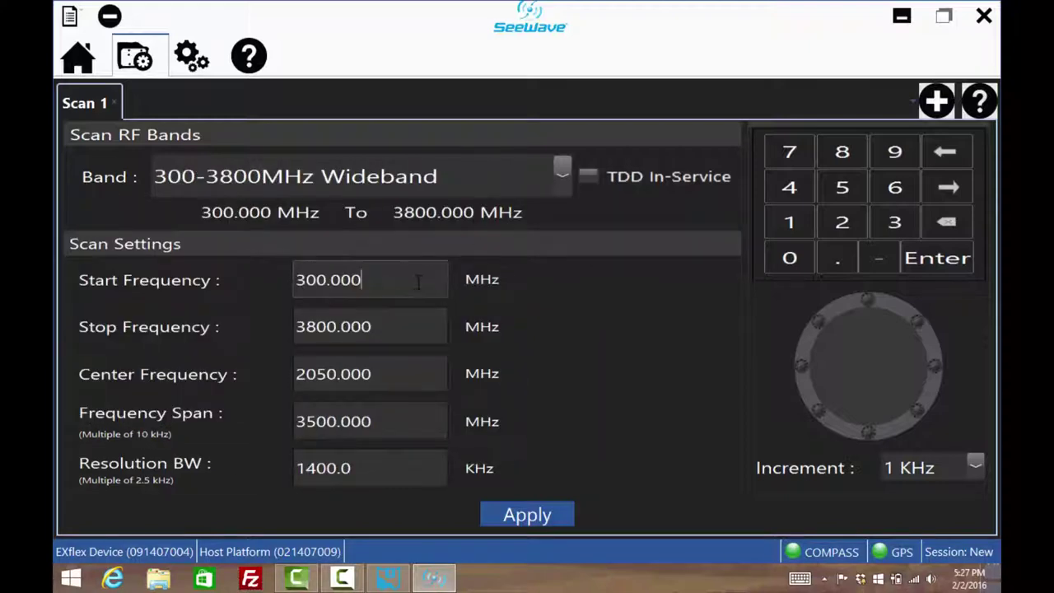
pyautogui.doubleClick(419, 280)
pyautogui.click(823, 198)
pyautogui.click(782, 262)
pyautogui.click(783, 262)
pyautogui.doubleClick(420, 326)
pyautogui.click(840, 188)
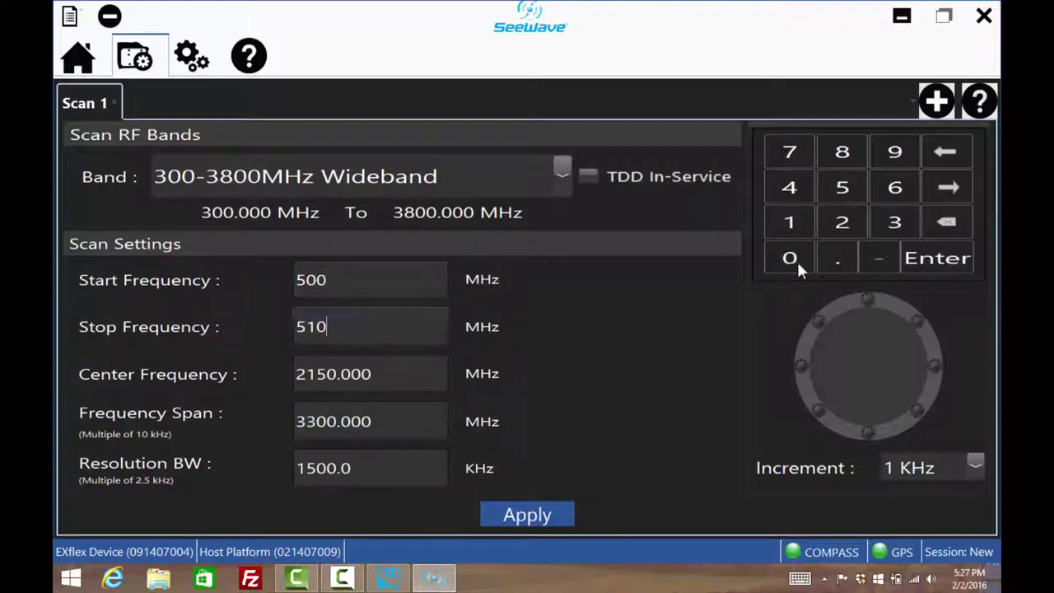
pyautogui.click(925, 258)
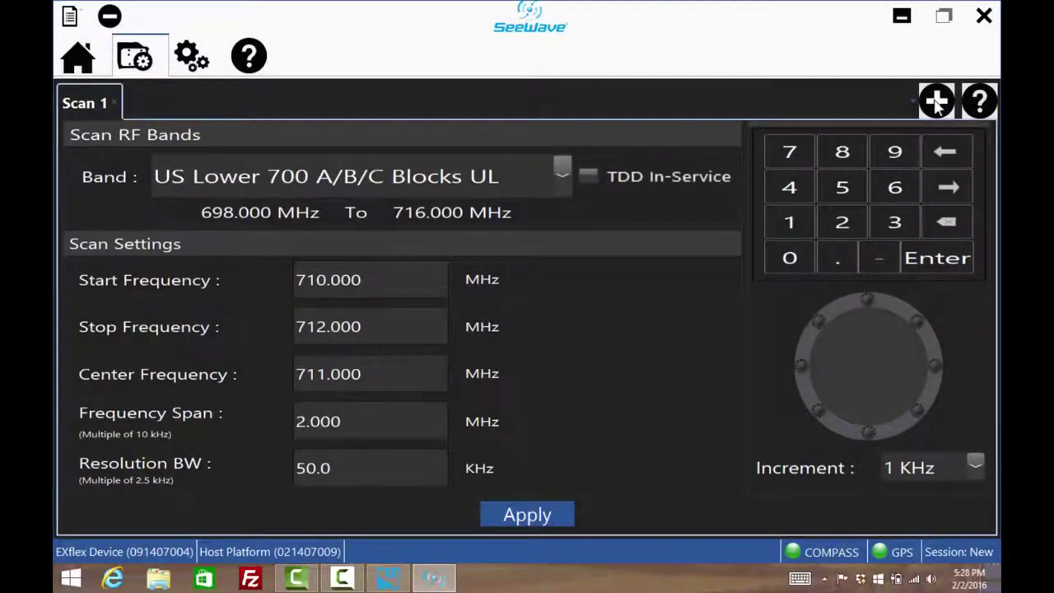
# Step: Add Scan 2 set to US Lower 700 A/B/C Blocks DL (728–746 MHz), briefly checking Scan 1
pyautogui.click(936, 101)
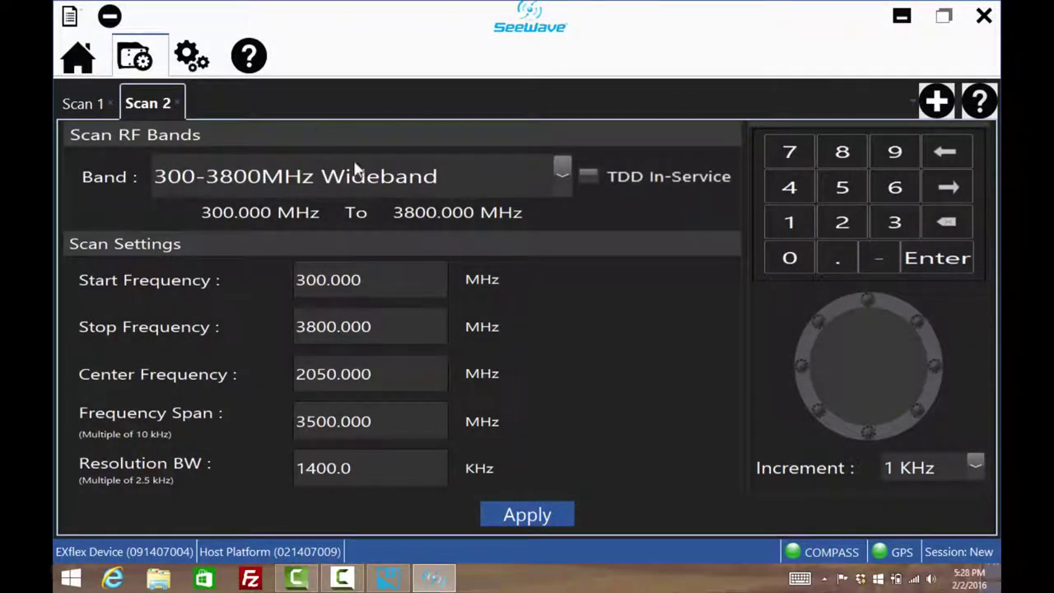
pyautogui.click(566, 177)
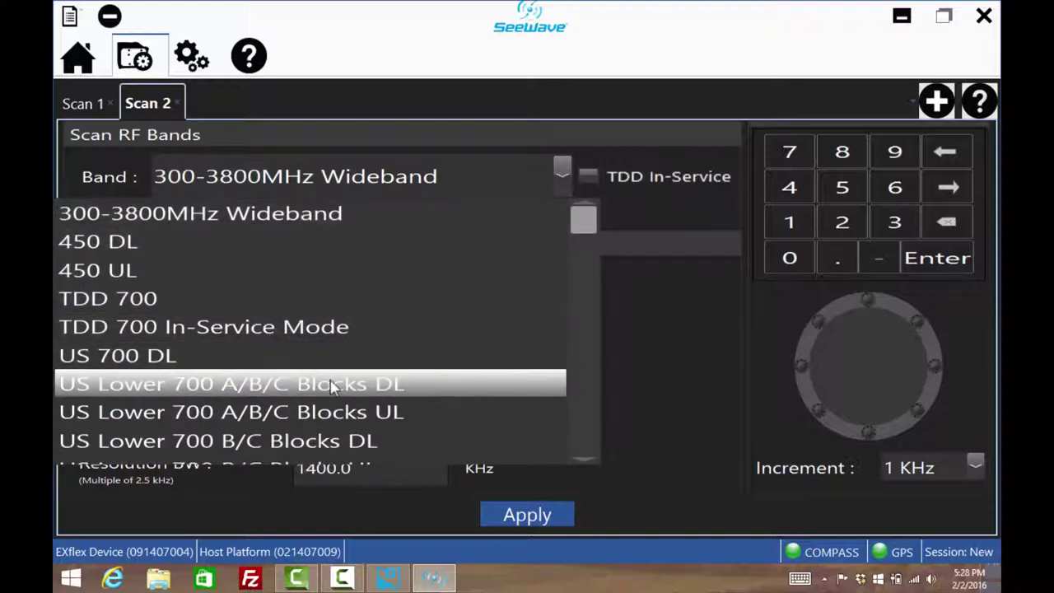
pyautogui.click(330, 381)
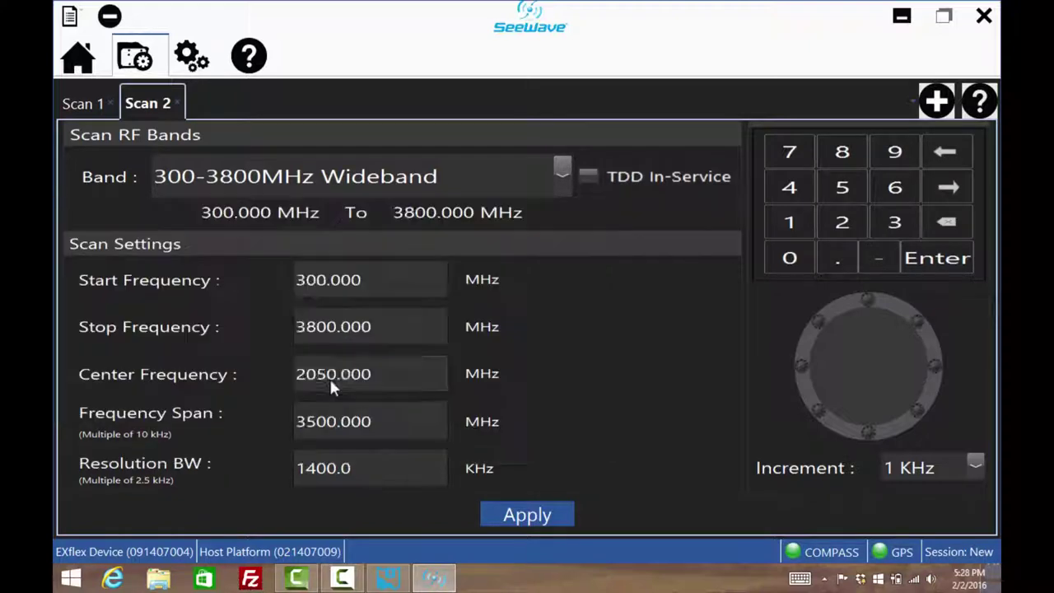
pyautogui.click(89, 112)
pyautogui.click(142, 112)
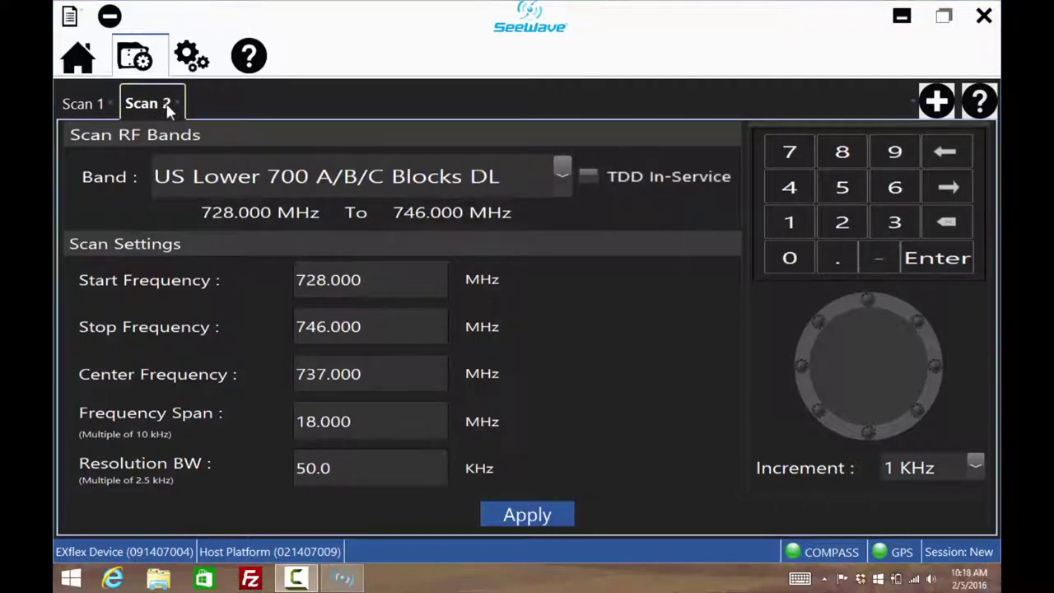
# Step: Show the Settings page with C:\MAPS tile directory and the OP409 antenna
pyautogui.click(189, 60)
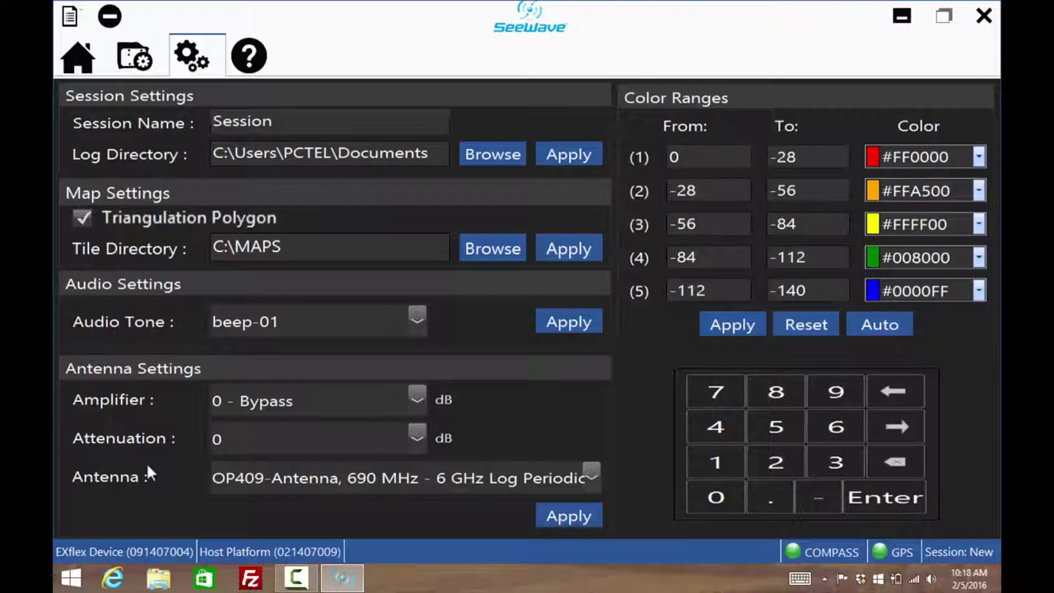
# Step: In Scan settings, set Scan 1's start to 704 MHz and stop to 714 MHz
pyautogui.click(146, 68)
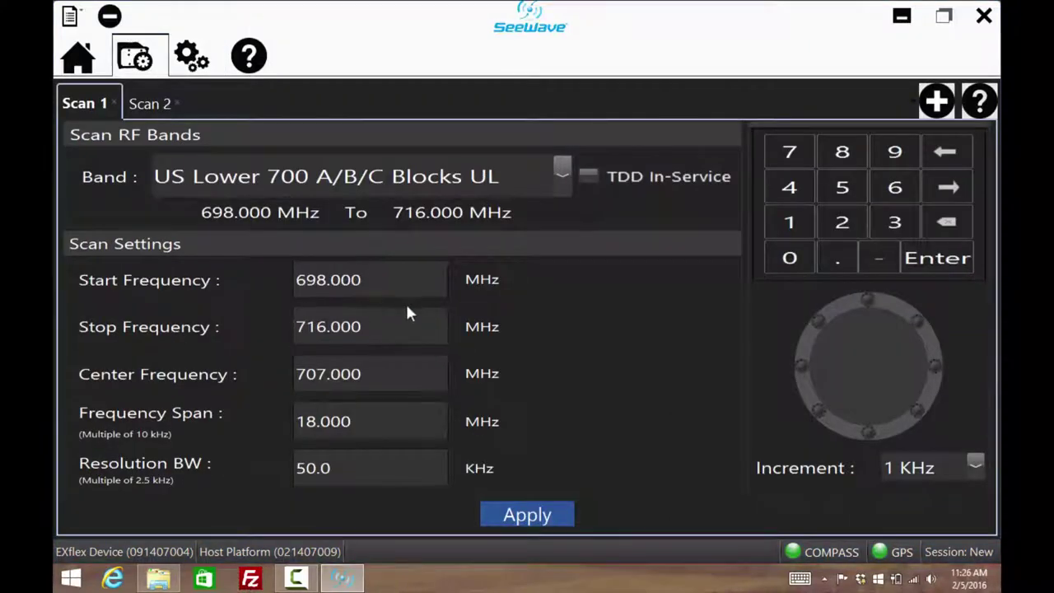
pyautogui.click(325, 280)
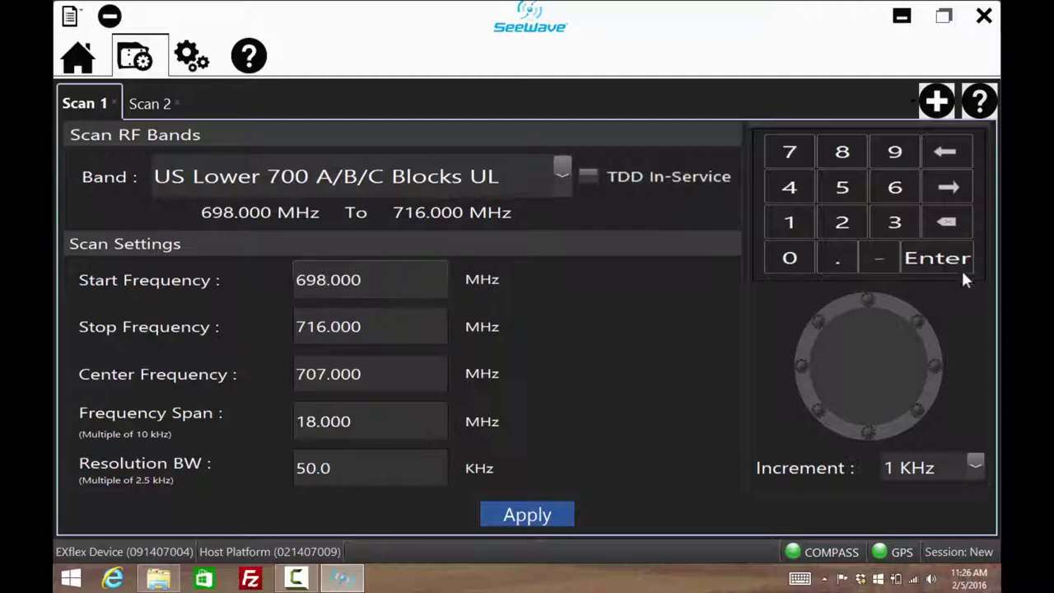
pyautogui.click(947, 223)
pyautogui.click(947, 222)
pyautogui.click(947, 222)
pyautogui.click(789, 152)
pyautogui.click(789, 258)
pyautogui.click(787, 197)
pyautogui.click(937, 257)
pyautogui.click(327, 336)
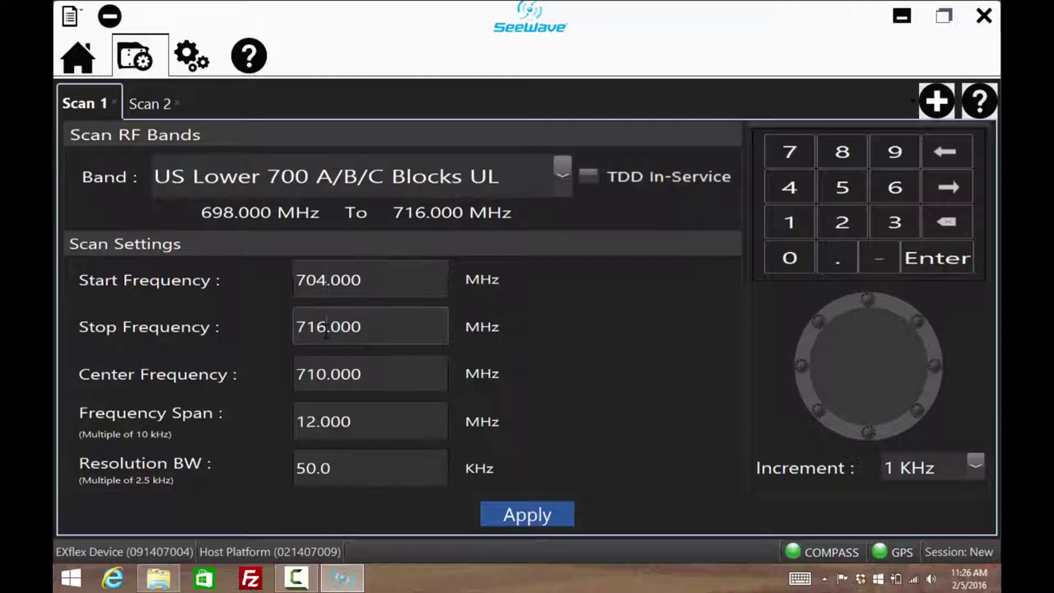
pyautogui.click(947, 222)
pyautogui.write('4')
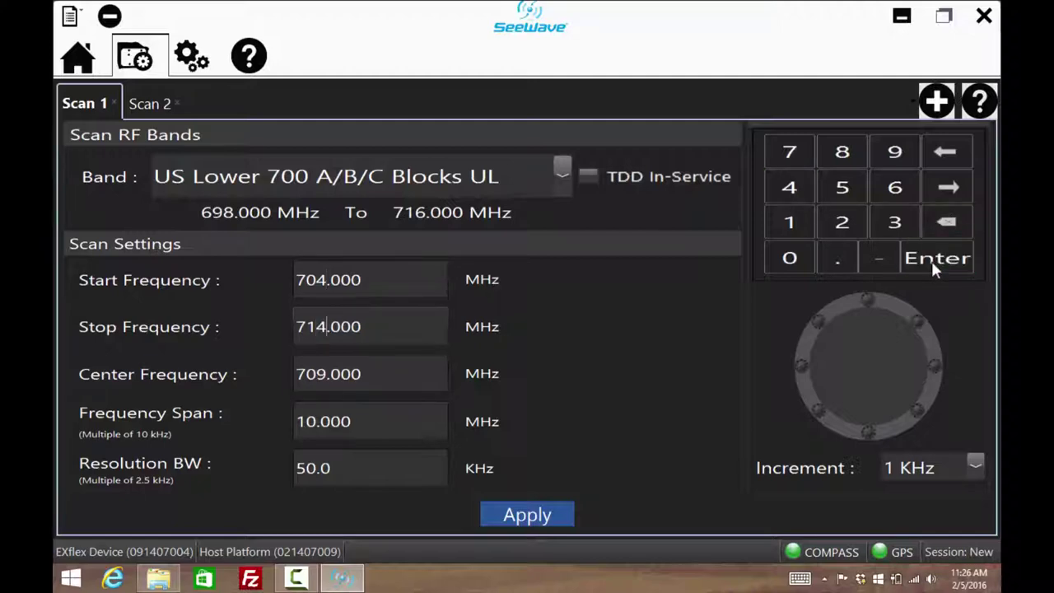
# Step: Give Scan 2 a 739 MHz center and 10 MHz span, and apply the settings
pyautogui.click(157, 106)
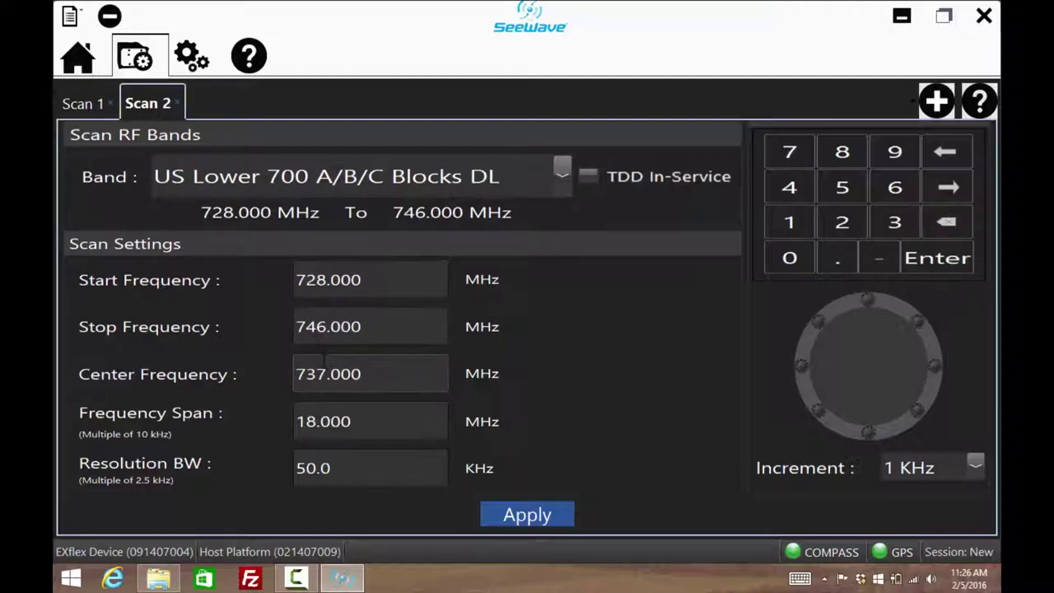
pyautogui.click(897, 153)
pyautogui.click(937, 258)
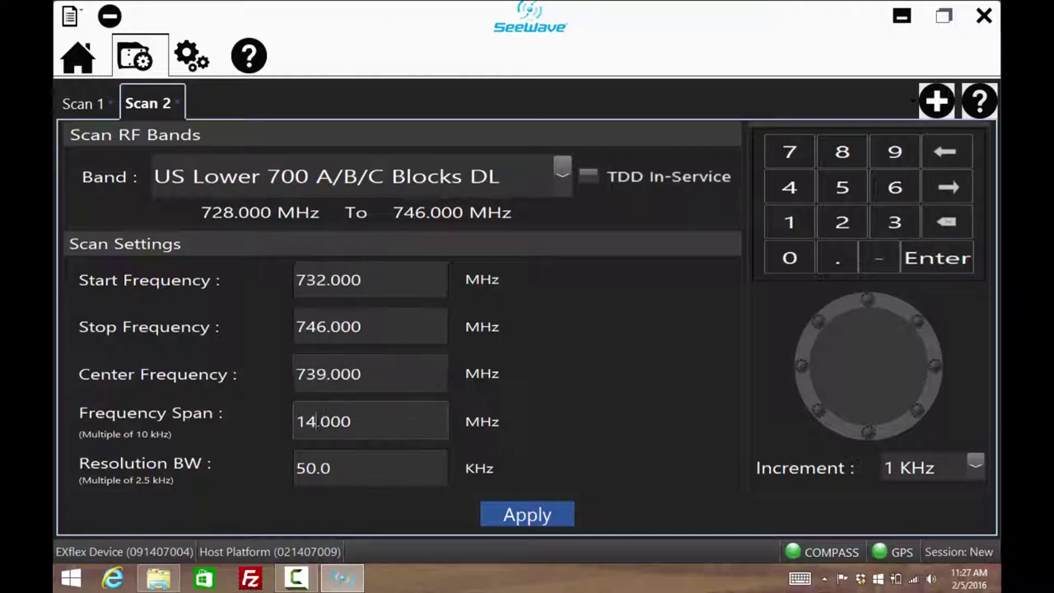
pyautogui.click(947, 222)
pyautogui.click(789, 258)
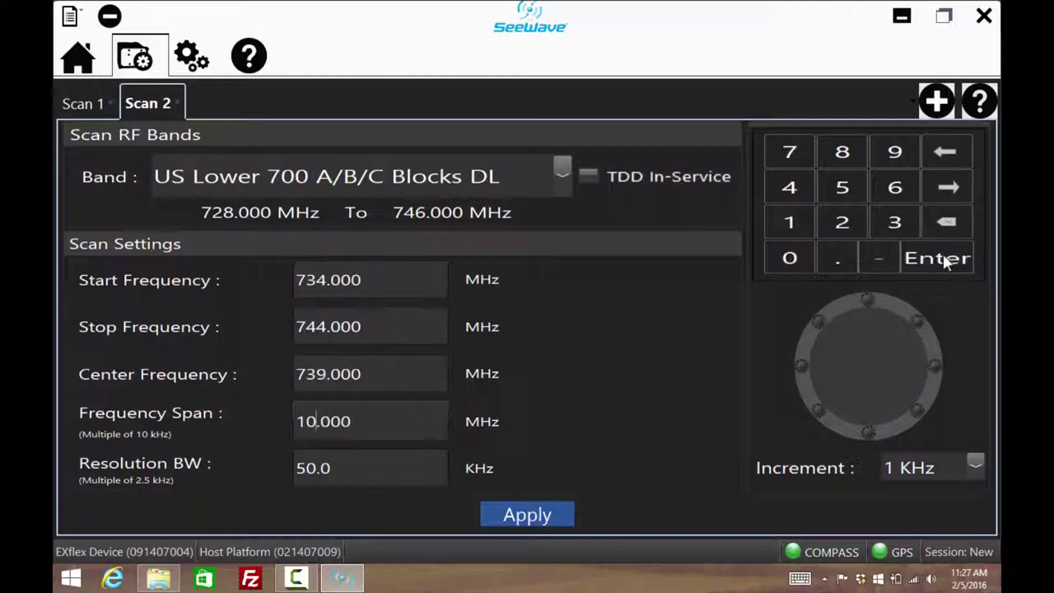
pyautogui.click(534, 516)
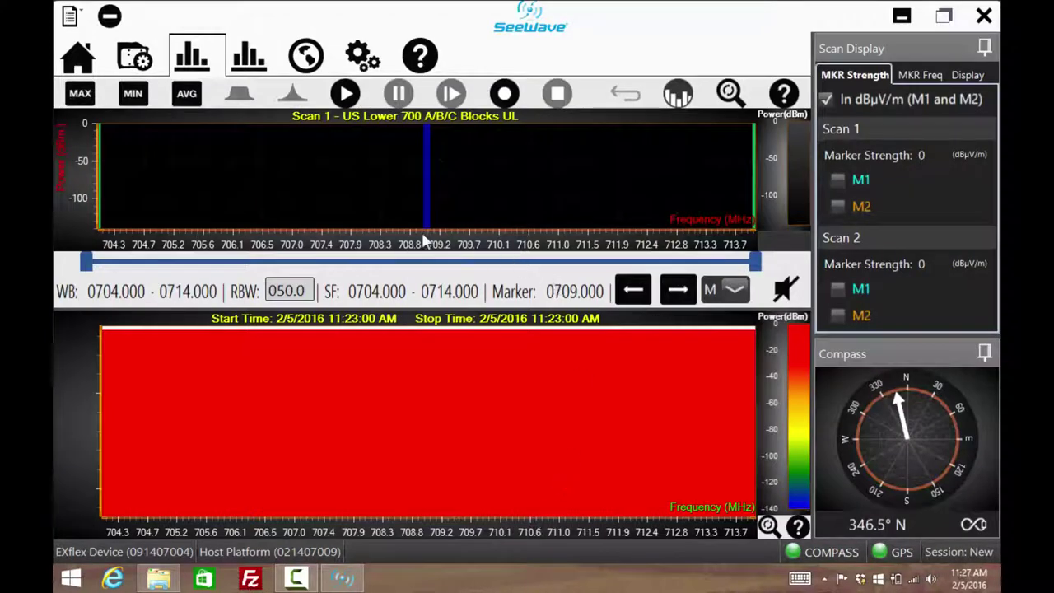
# Step: Save the workspace as '700' in the C:\Saved Workspaces folder
pyautogui.click(69, 18)
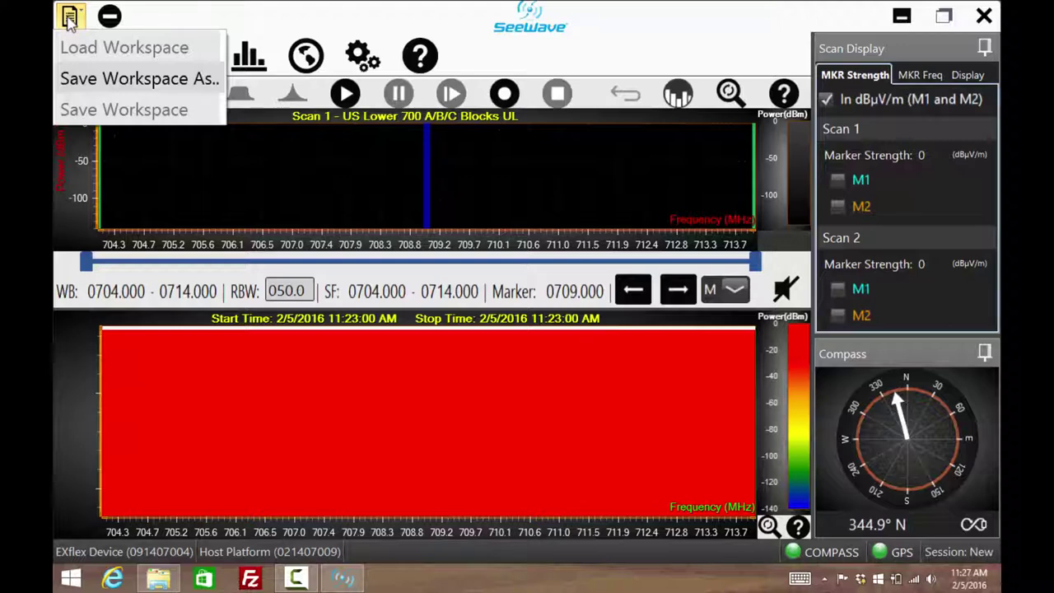
pyautogui.click(111, 80)
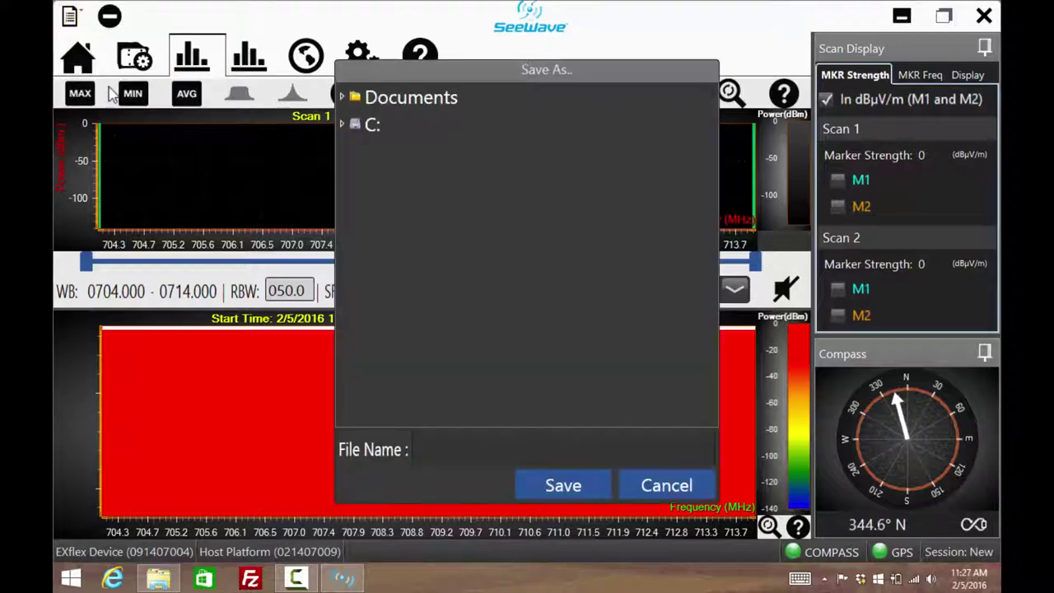
pyautogui.click(346, 124)
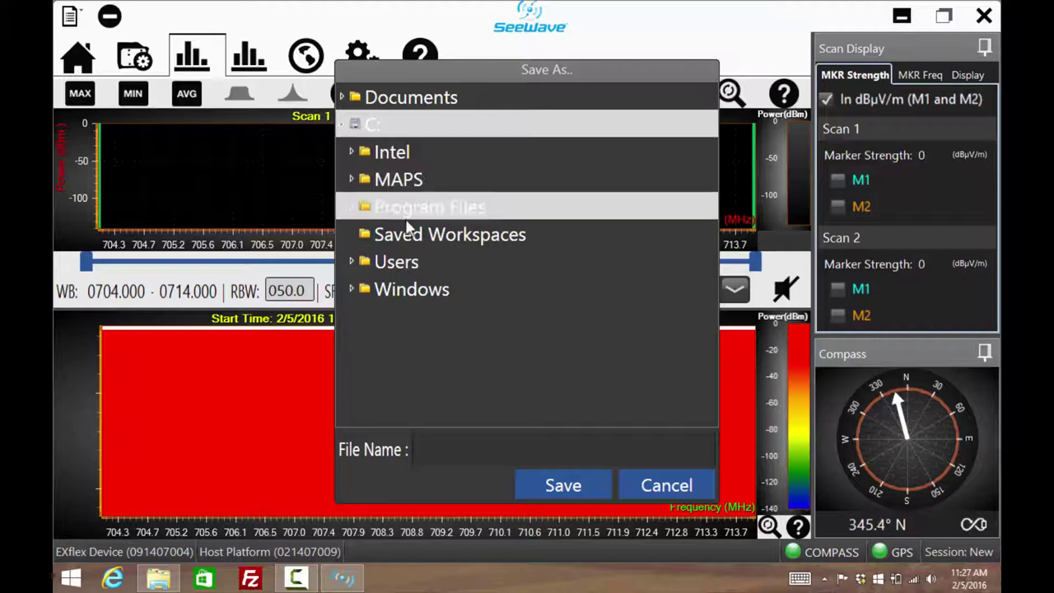
pyautogui.click(407, 234)
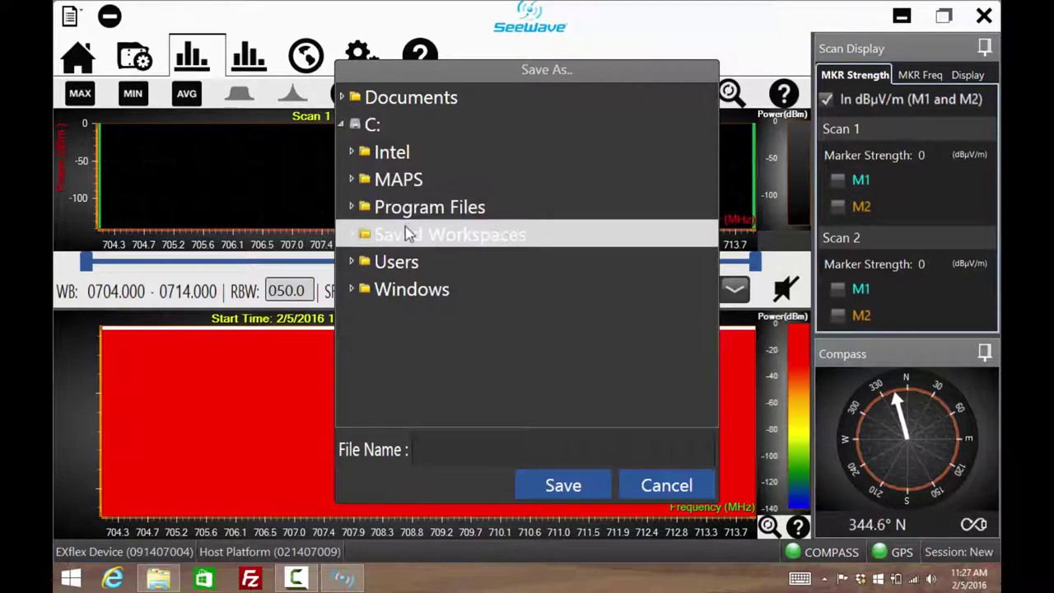
pyautogui.click(432, 450)
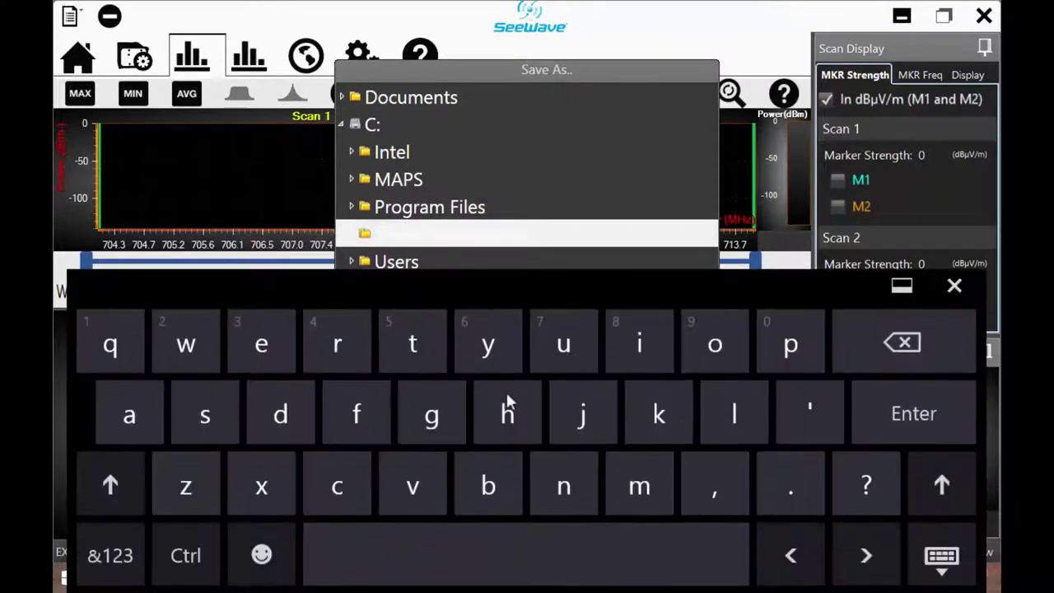
pyautogui.click(110, 555)
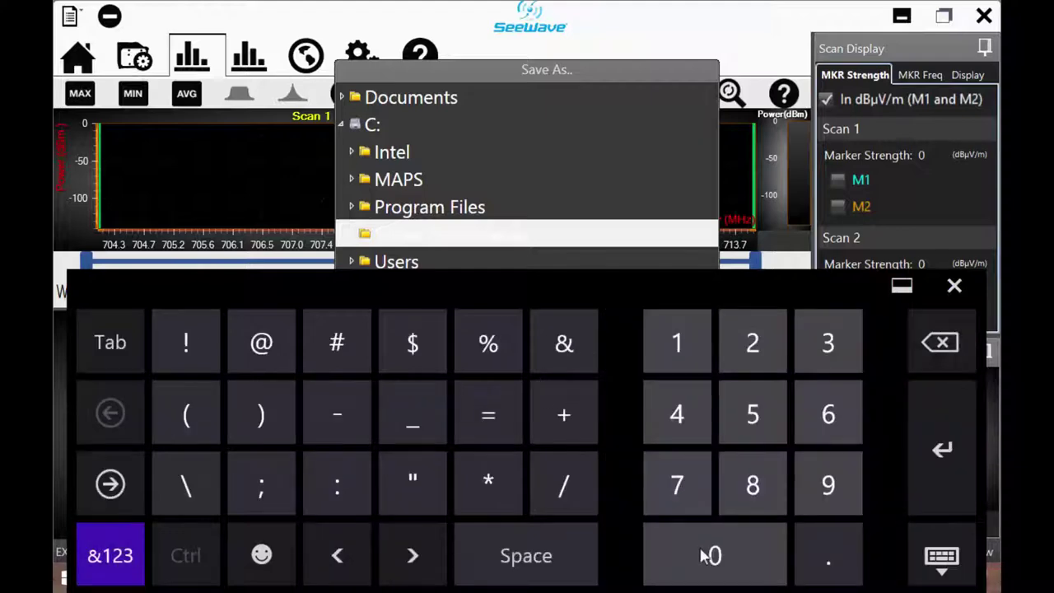
pyautogui.click(955, 285)
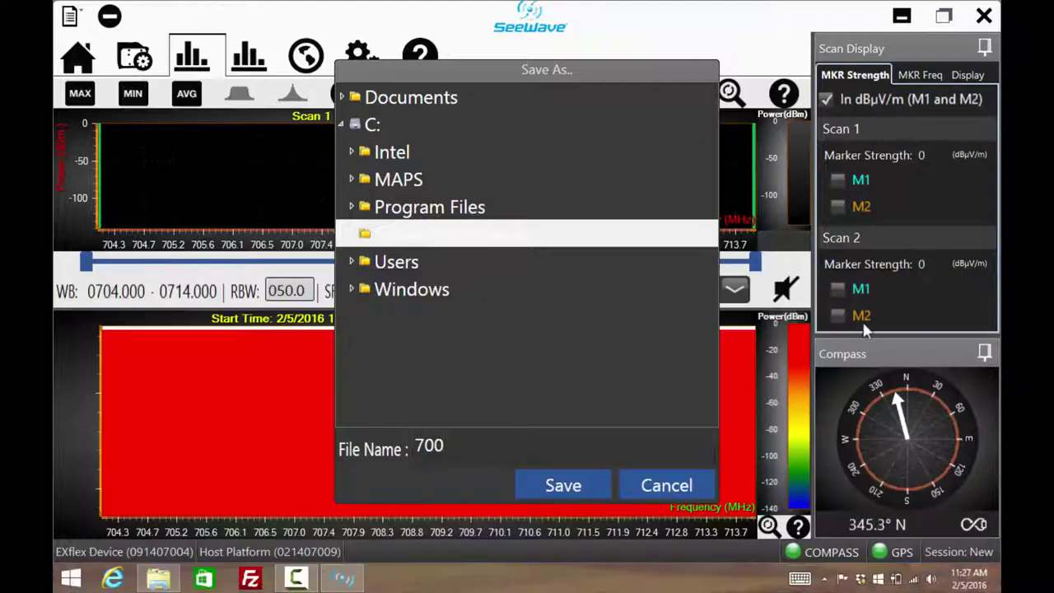
pyautogui.click(576, 489)
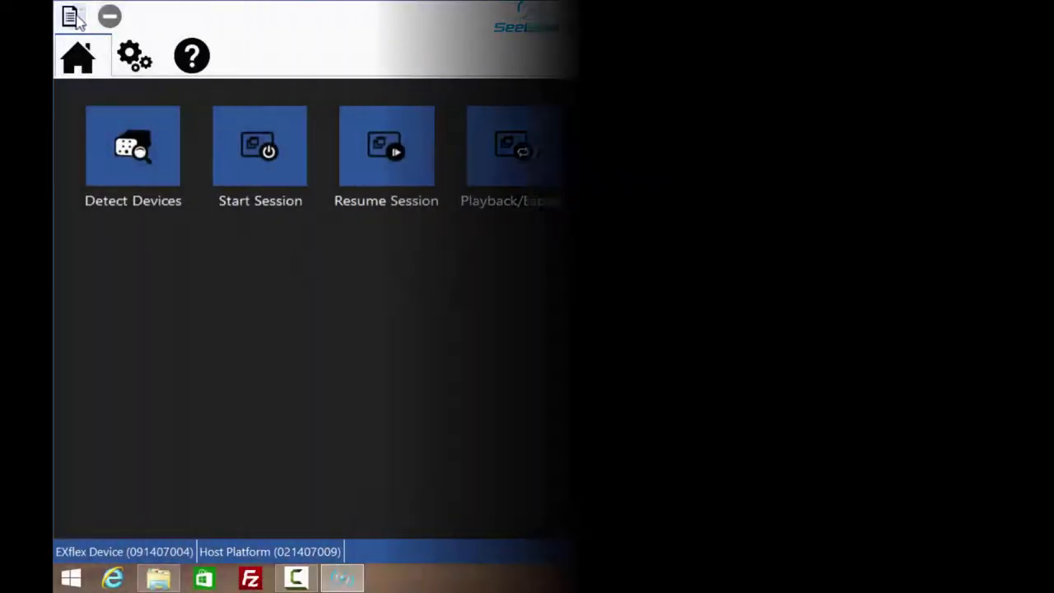
# Step: Load the 700.wox workspace from the C: > Saved Workspaces folder
pyautogui.click(69, 16)
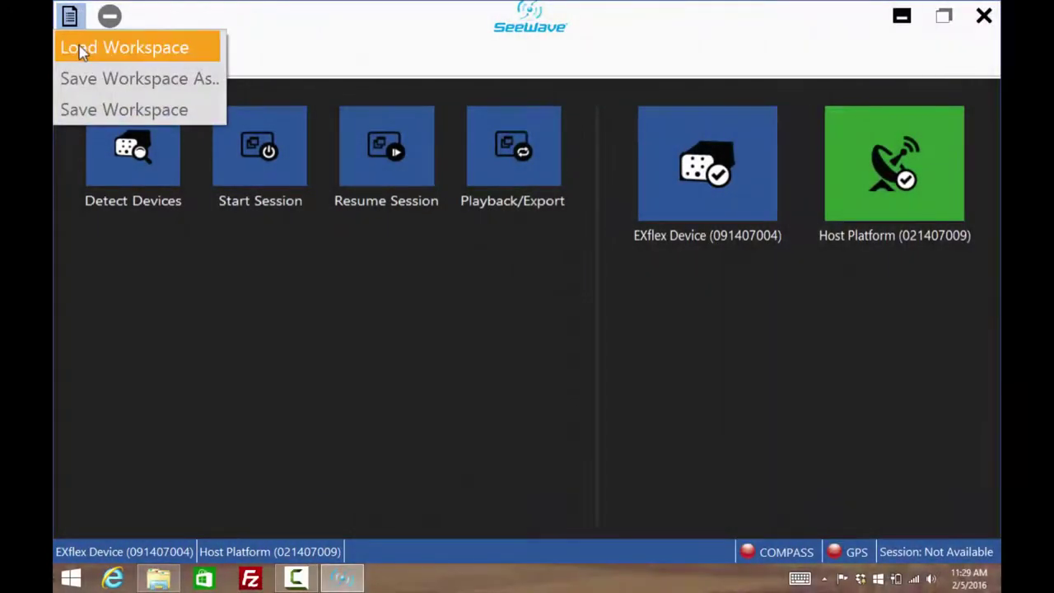
pyautogui.click(80, 49)
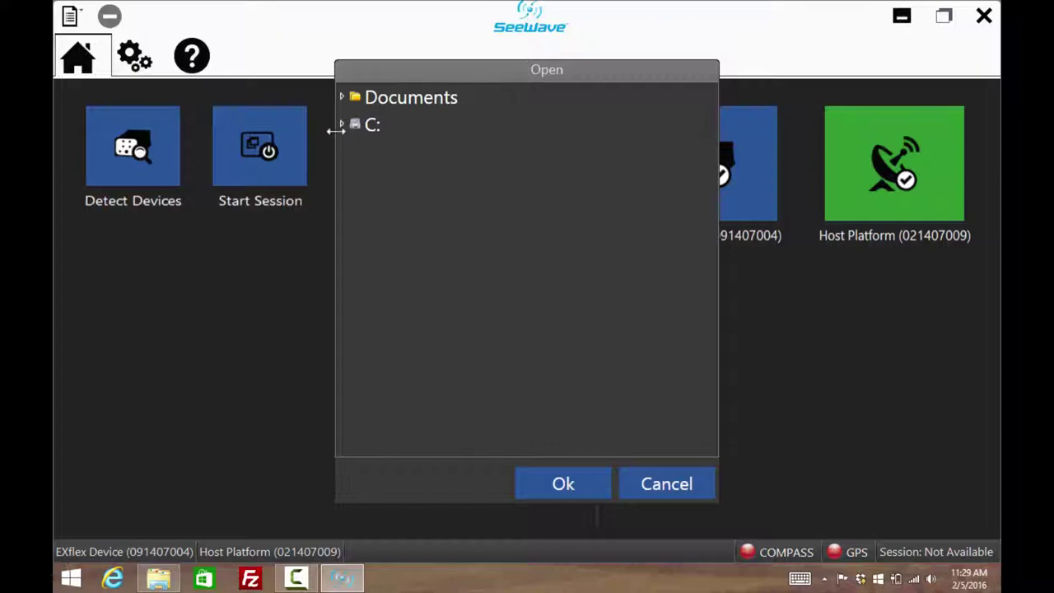
pyautogui.doubleClick(341, 125)
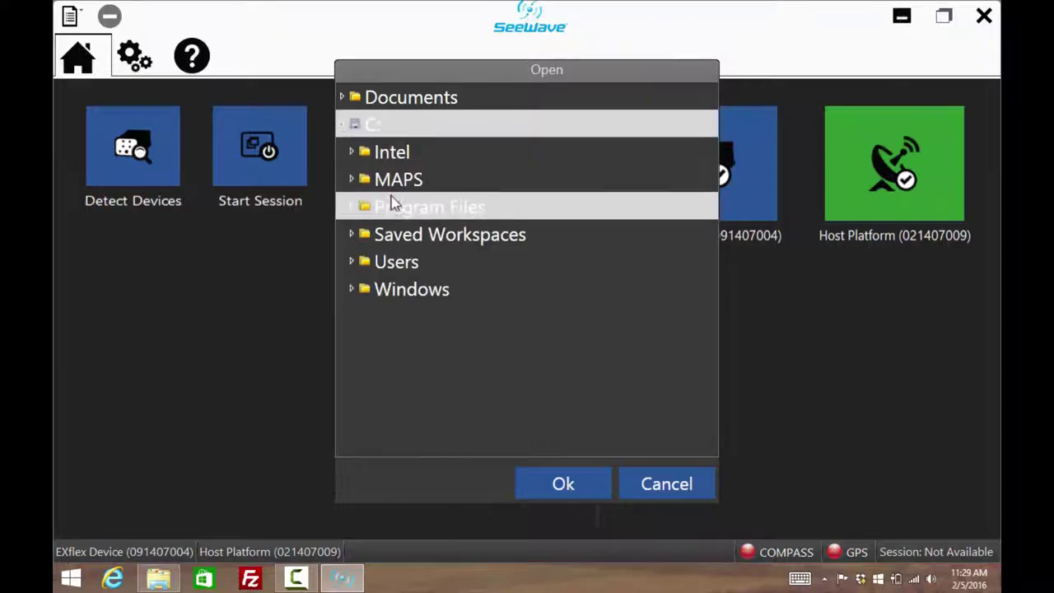
pyautogui.doubleClick(395, 234)
pyautogui.click(392, 262)
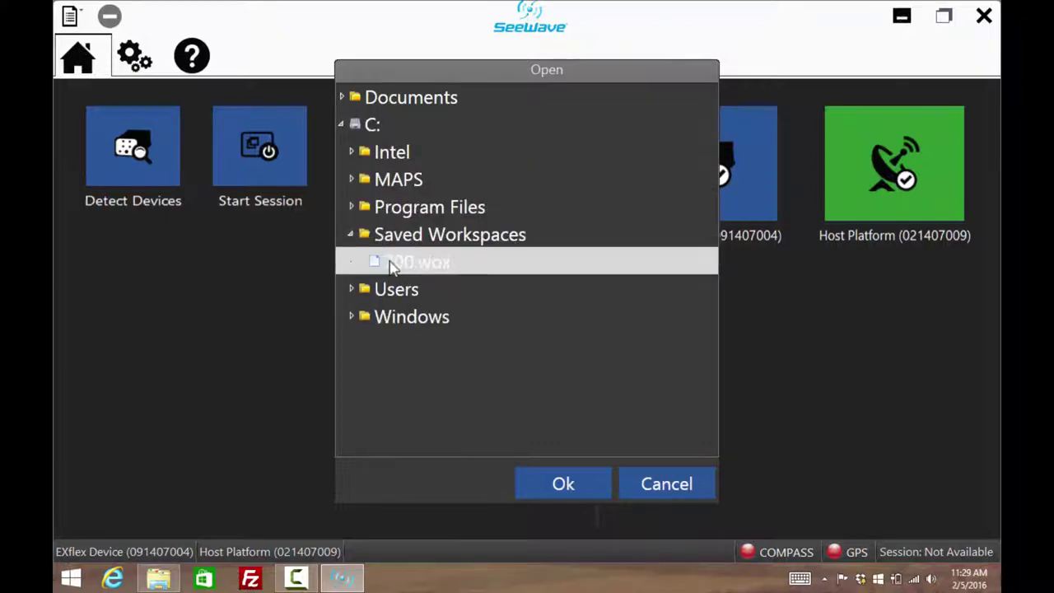
pyautogui.click(553, 486)
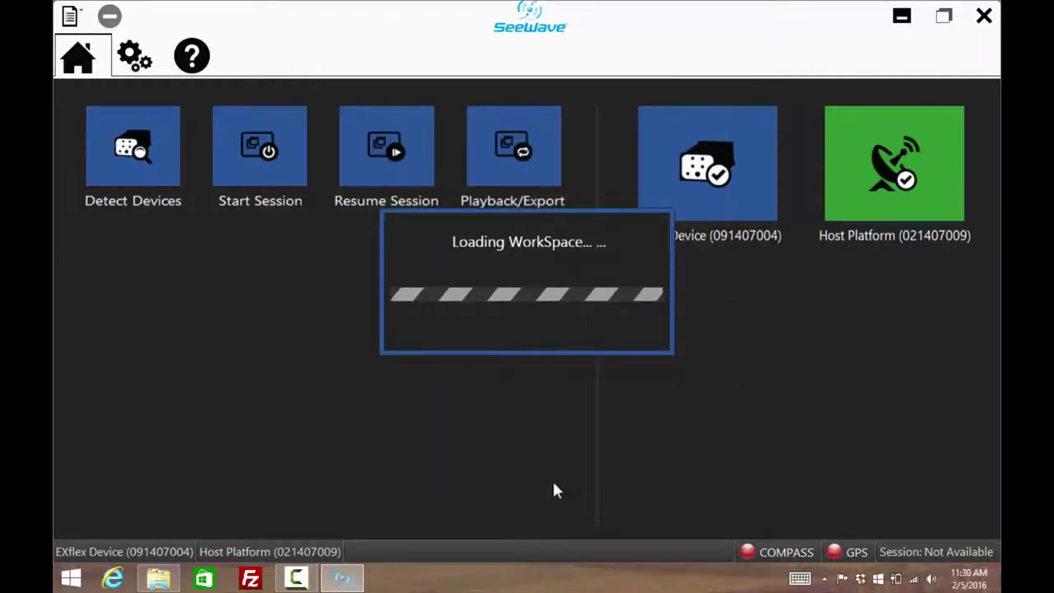
# Step: Start a new session, check Scan 2, then return to the Scan 1 spectrum at 704–714 MHz
pyautogui.click(256, 150)
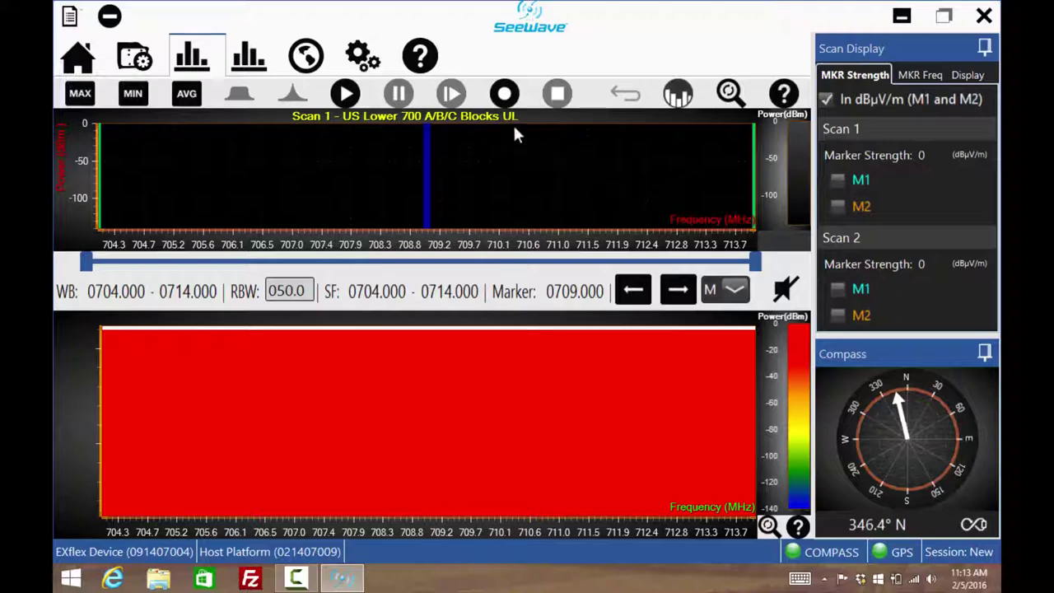
pyautogui.click(249, 57)
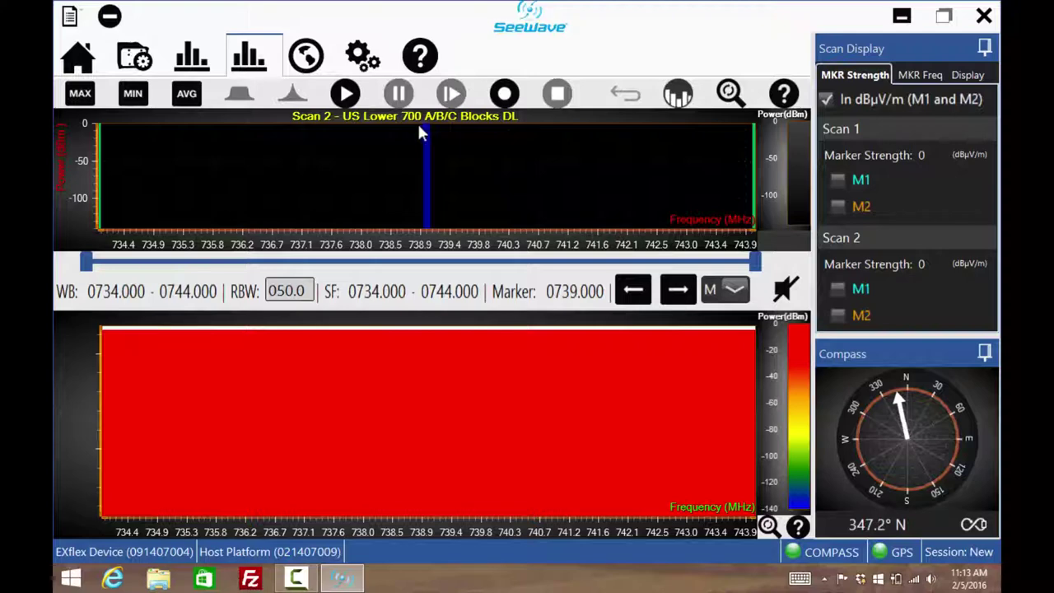
pyautogui.click(198, 62)
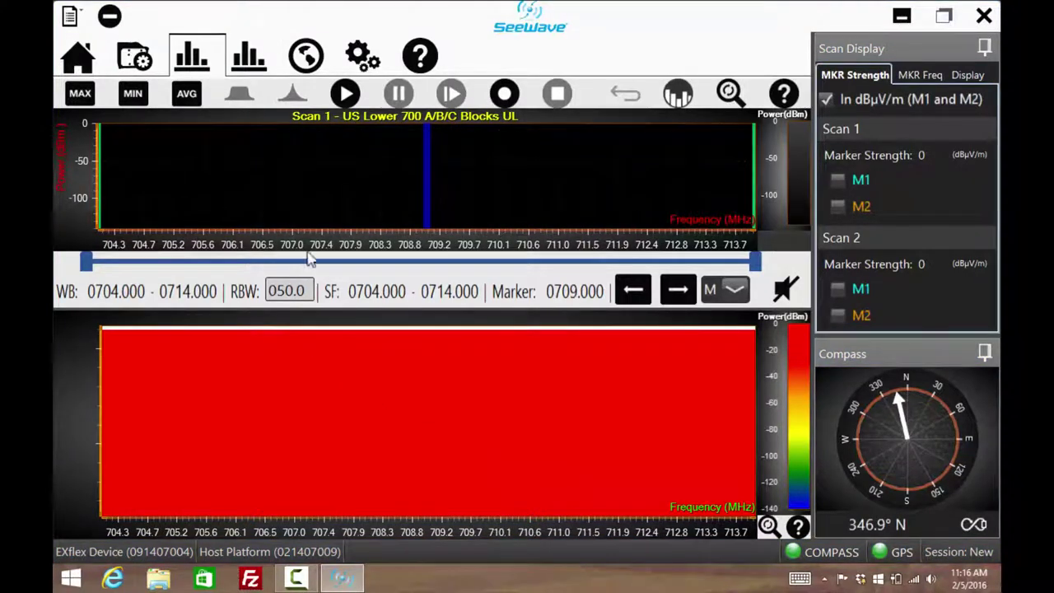
# Step: Start the Scan 1 sweep, then check the still-empty Scan 2 spectrum at 734–744 MHz
pyautogui.click(345, 93)
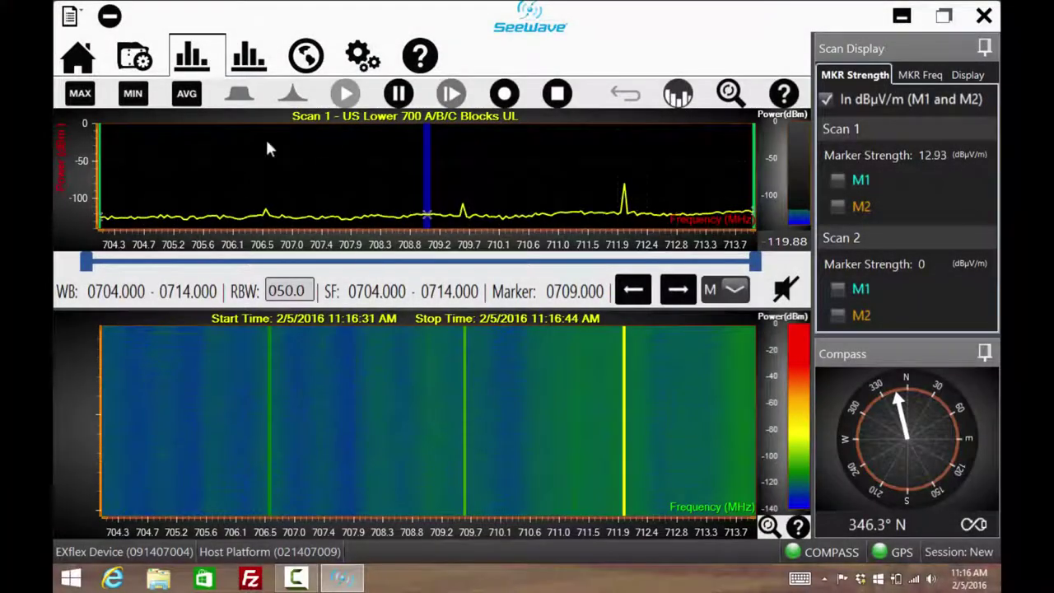
pyautogui.click(252, 66)
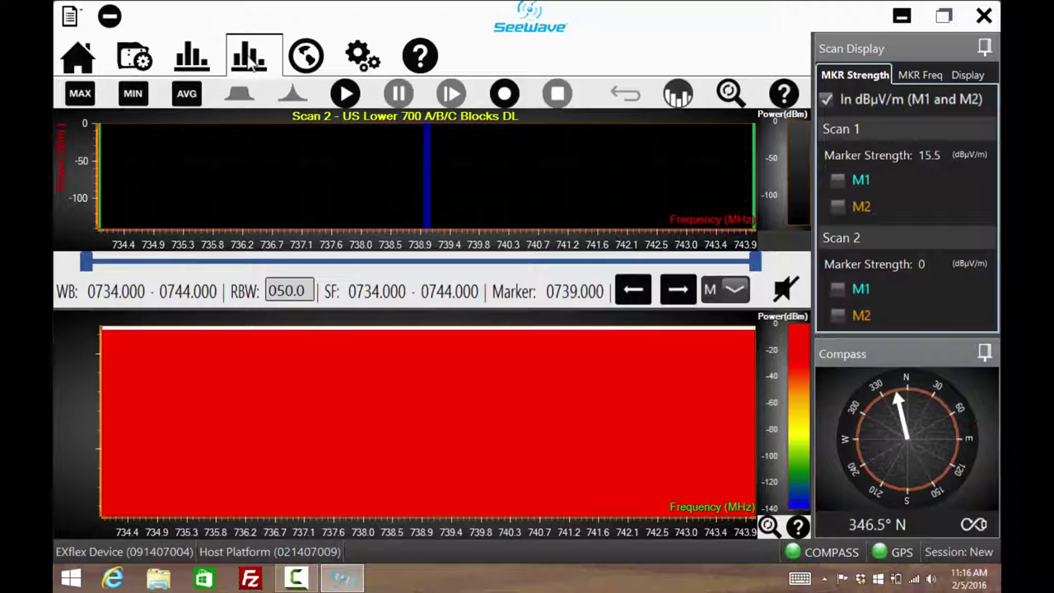
# Step: Place Scan 1 markers M1 at 706.550 MHz and M2 at 709.550 MHz, reading strengths in dBm
pyautogui.click(190, 65)
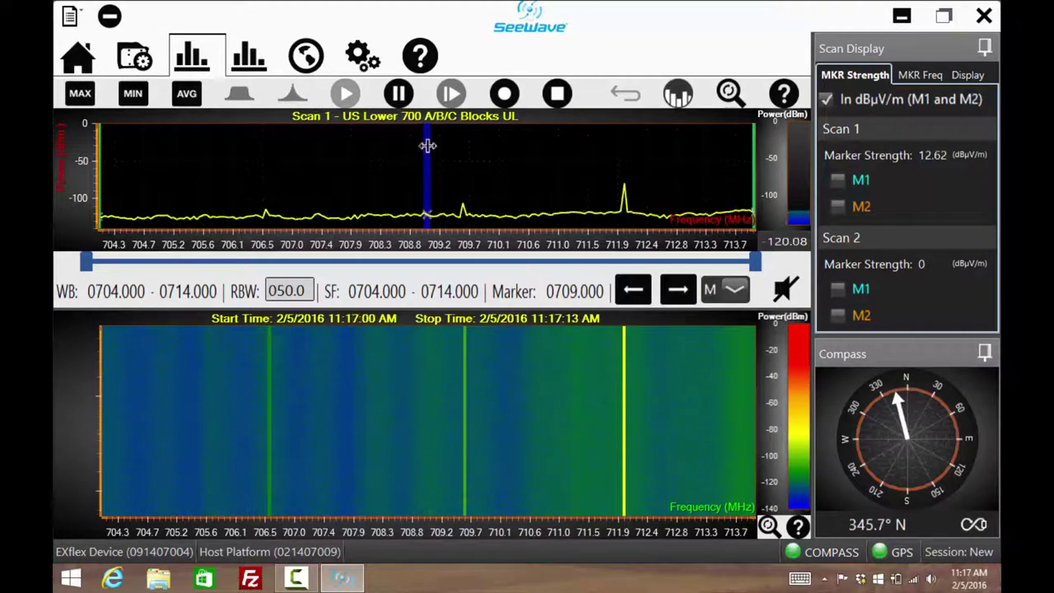
pyautogui.moveTo(426, 143); pyautogui.dragTo(623, 182)
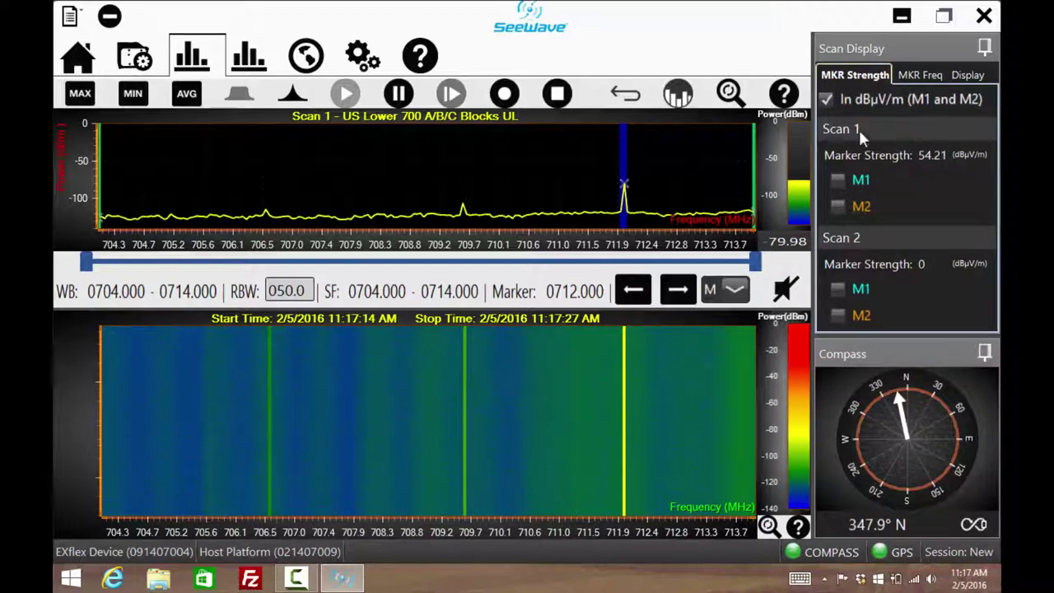
pyautogui.click(837, 179)
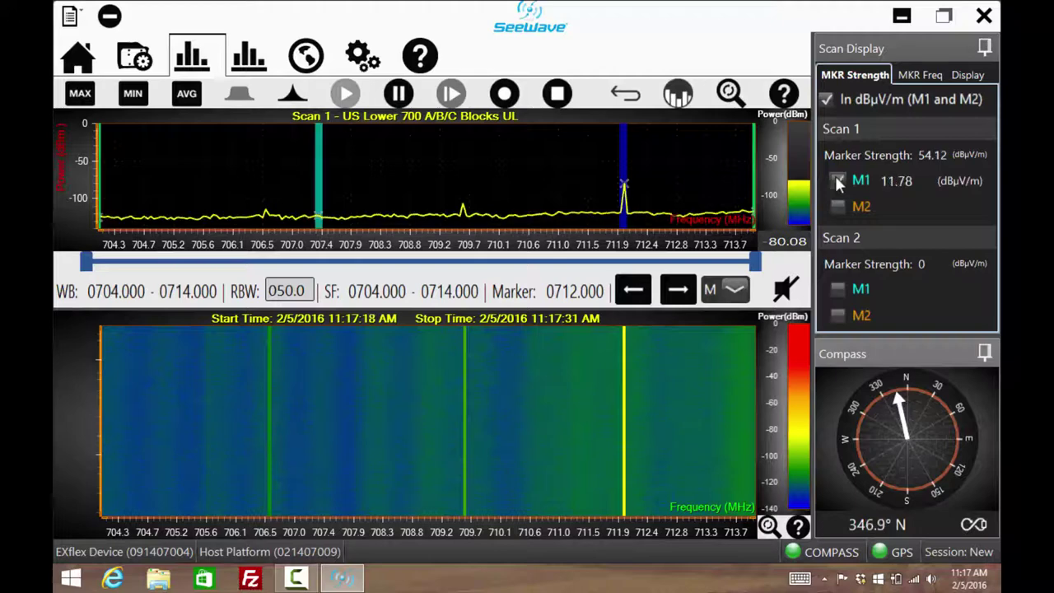
pyautogui.click(837, 206)
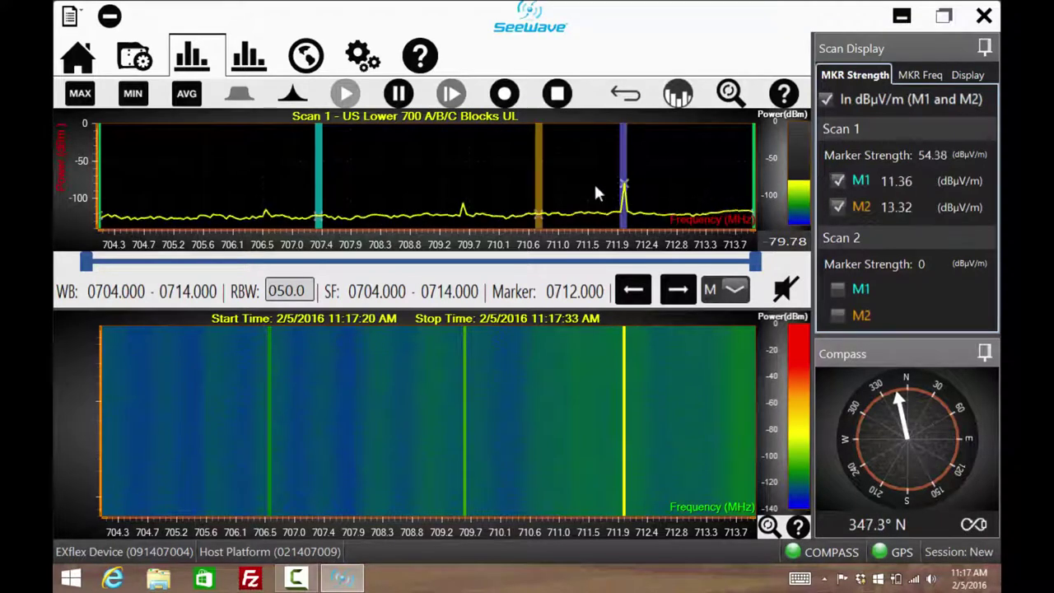
pyautogui.moveTo(541, 174); pyautogui.dragTo(463, 194)
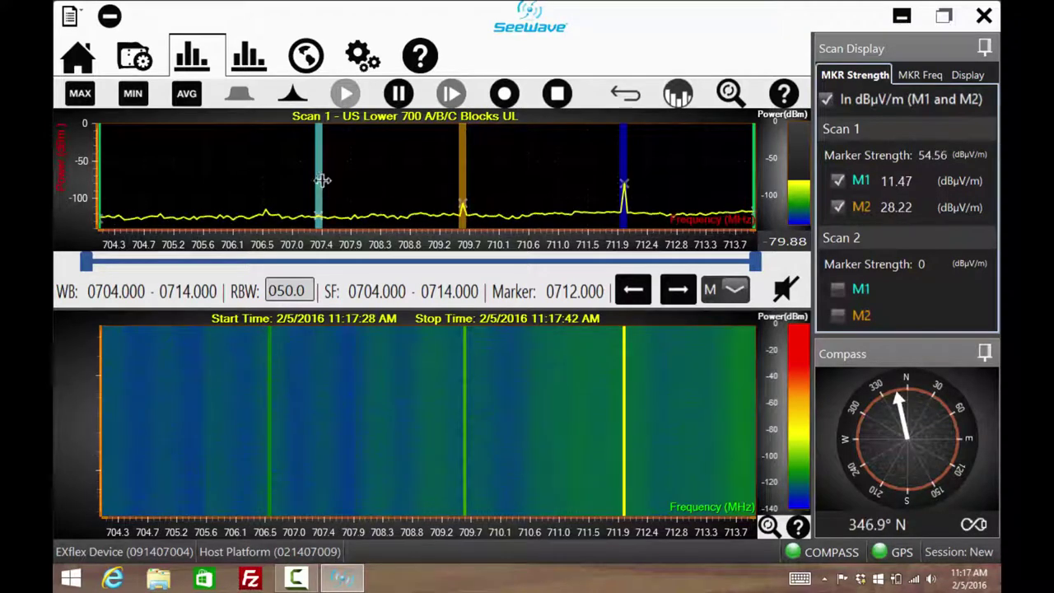
pyautogui.moveTo(319, 183); pyautogui.dragTo(266, 186)
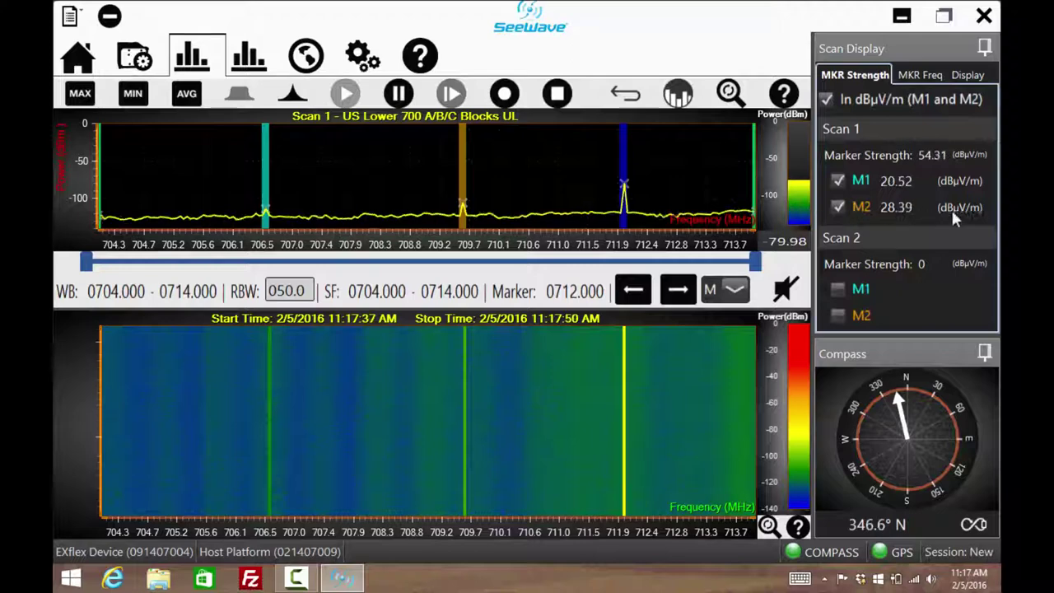
pyautogui.click(826, 99)
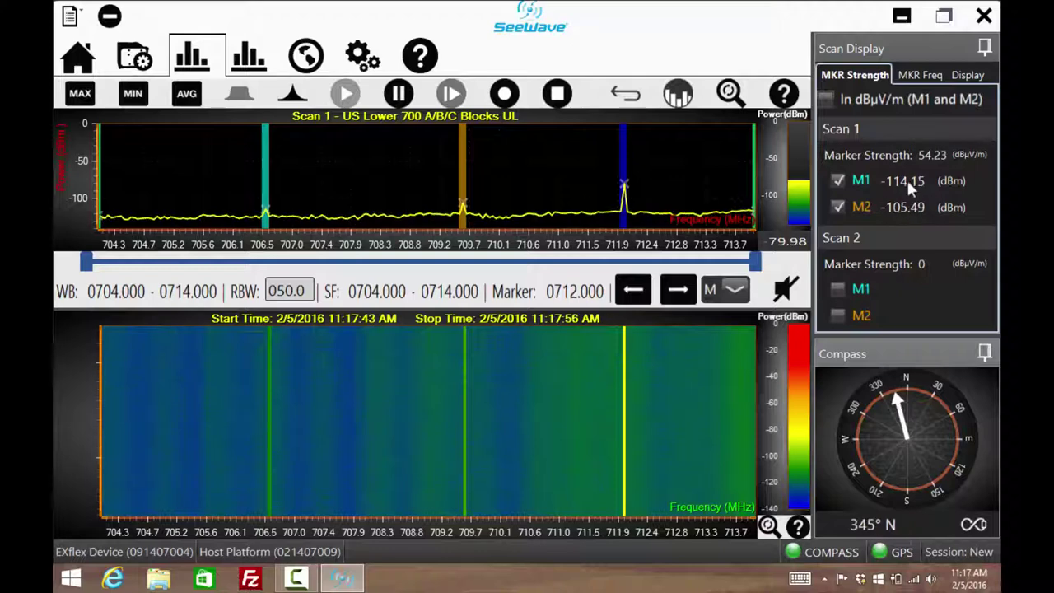
pyautogui.click(914, 77)
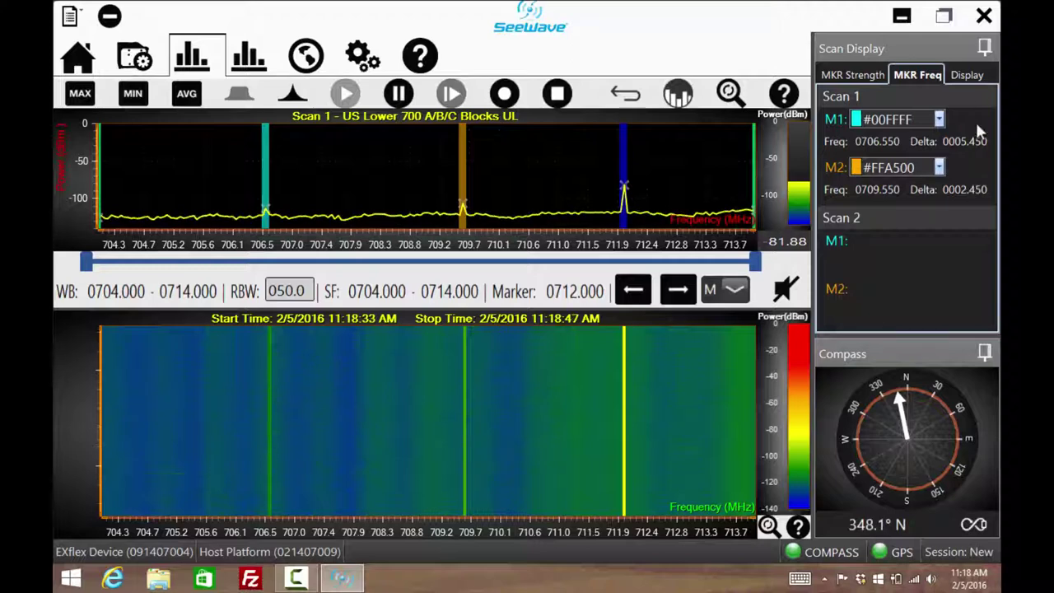
# Step: Hide the Scan 1 waterfall (Panel-1), then toggle the MAX, MIN and AVG traces on and off
pyautogui.click(967, 74)
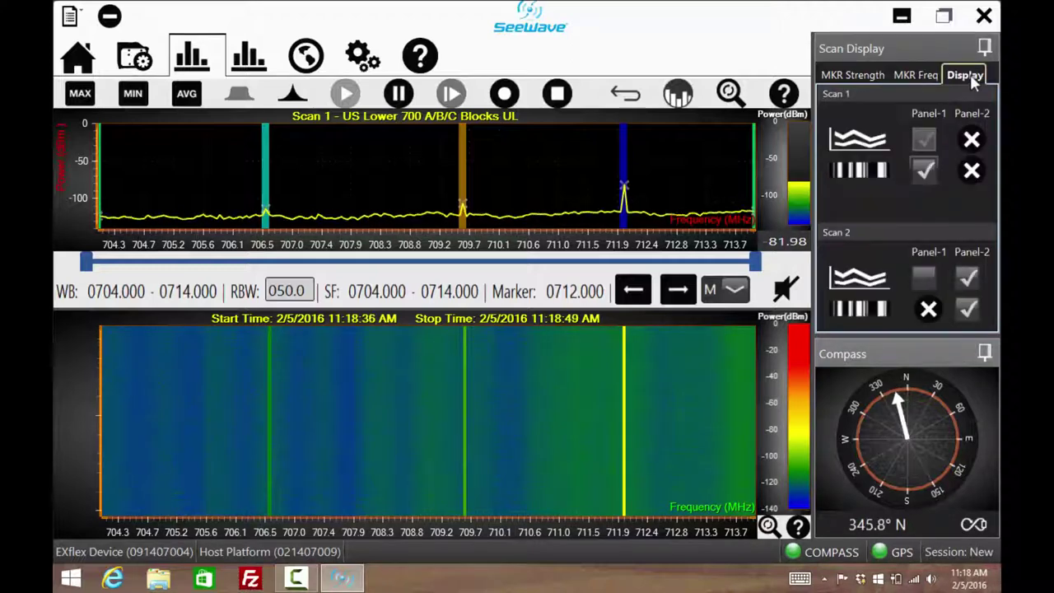
pyautogui.click(924, 170)
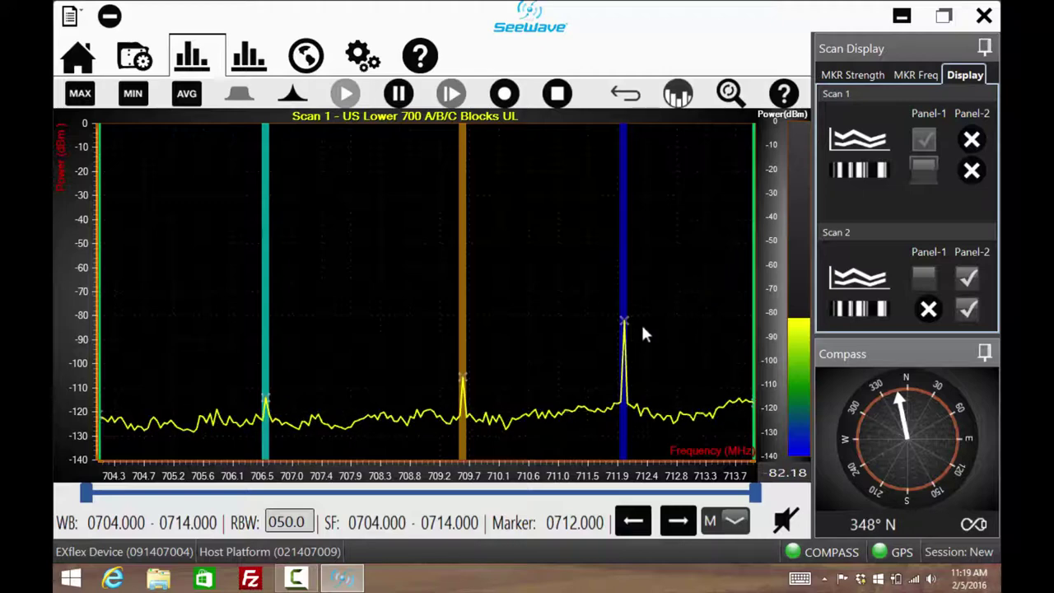
pyautogui.click(80, 93)
pyautogui.click(80, 94)
pyautogui.click(133, 93)
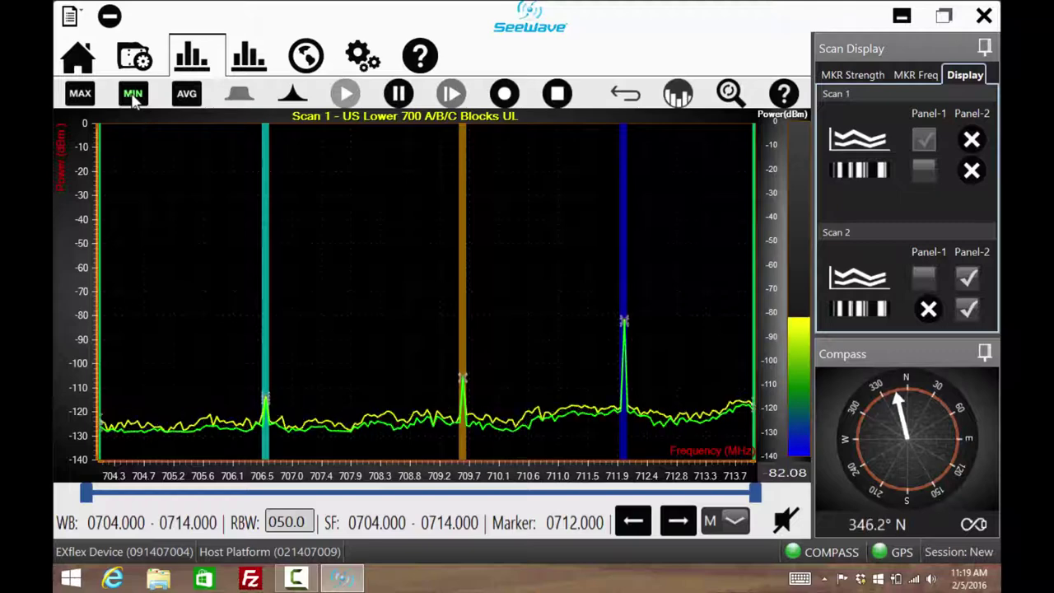
pyautogui.click(133, 93)
pyautogui.click(187, 94)
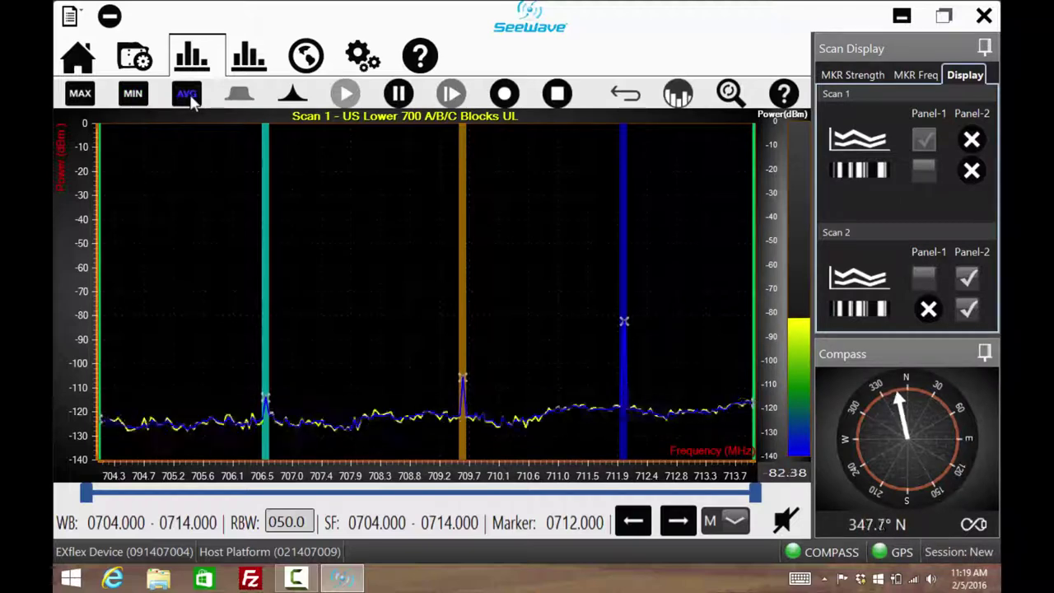
pyautogui.click(194, 95)
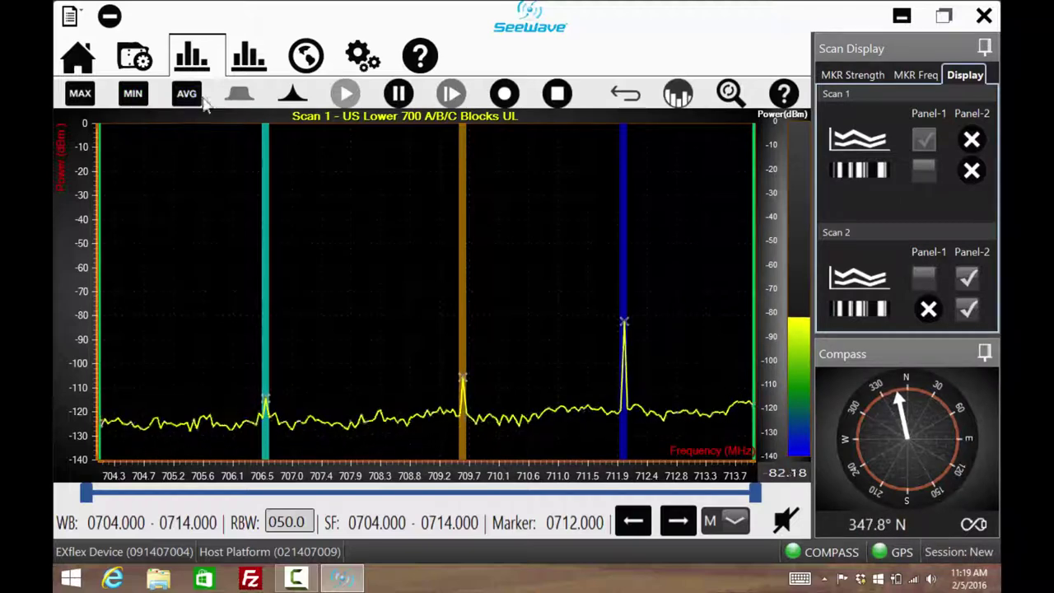
# Step: Hide markers M1 and M2 from the Scan 1 spectrum
pyautogui.click(838, 75)
pyautogui.click(837, 180)
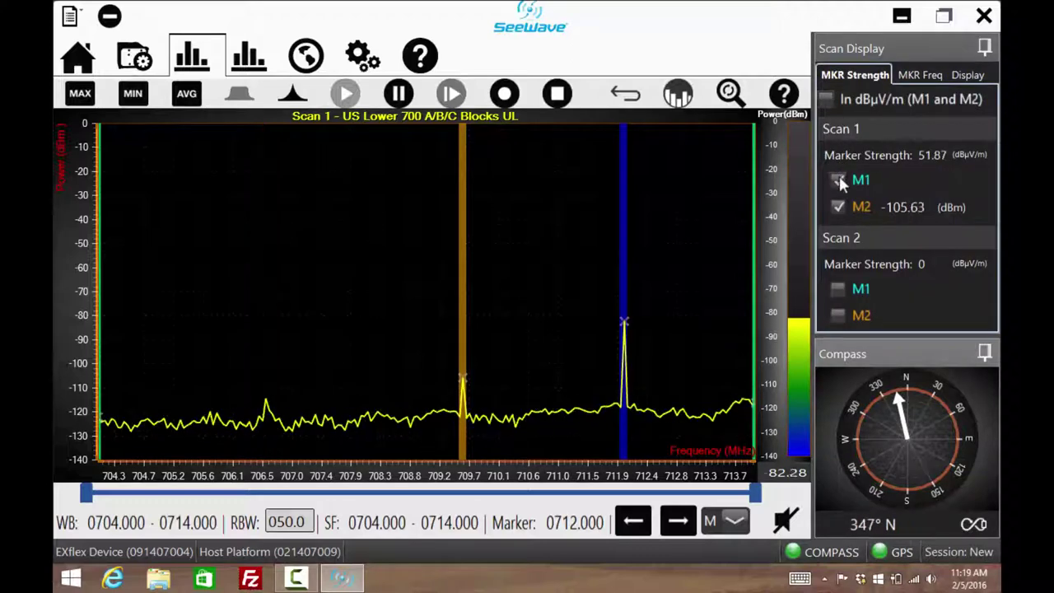
pyautogui.click(838, 207)
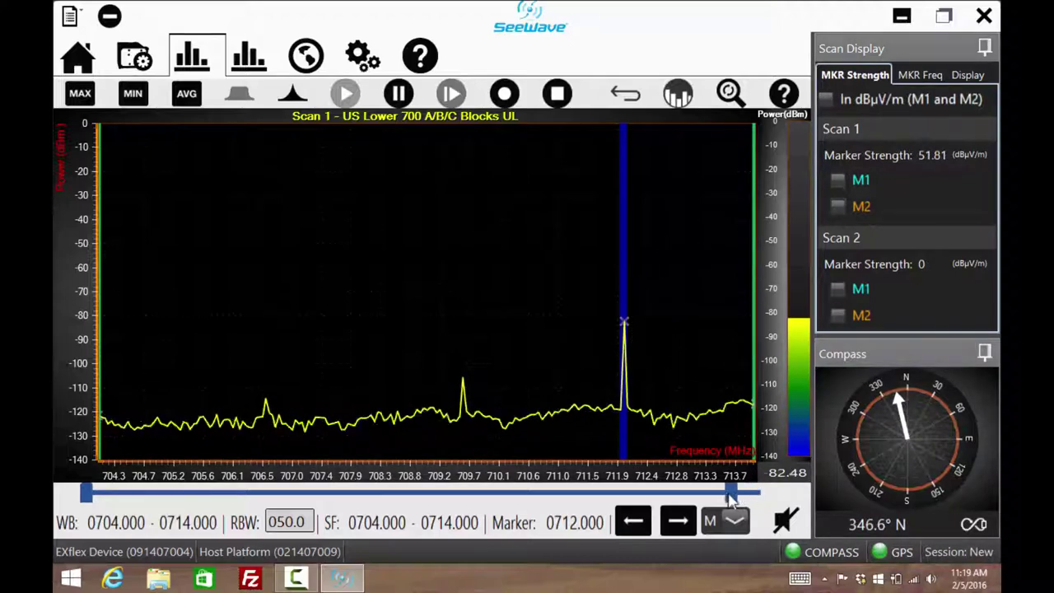
# Step: Zoom the spectrum to about 711.2–712.8 MHz and set the main marker on the 712 MHz peak
pyautogui.moveTo(756, 491); pyautogui.dragTo(677, 495)
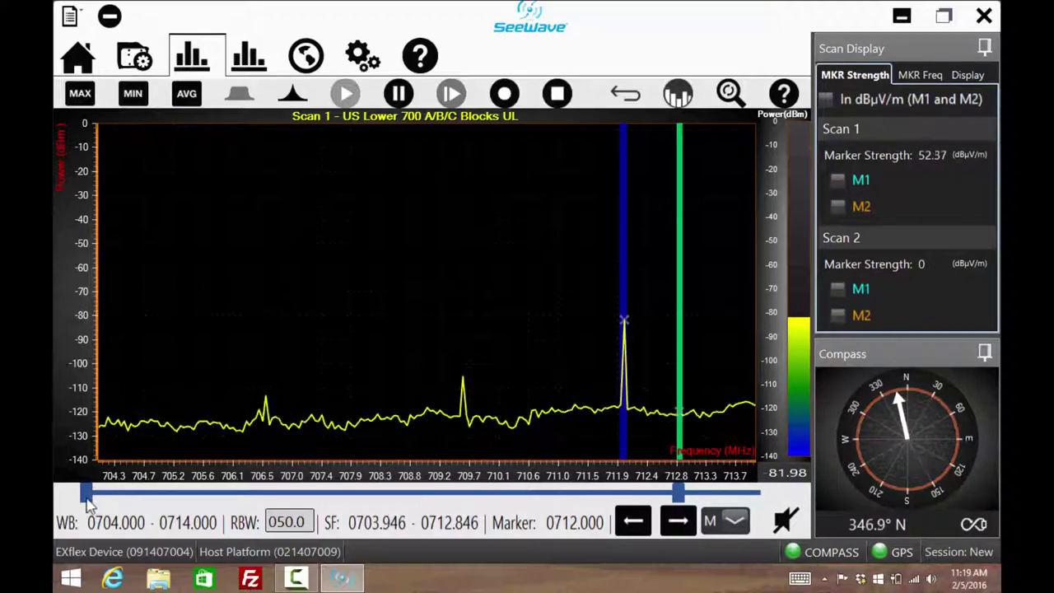
pyautogui.moveTo(90, 492)
pyautogui.mouseDown()
pyautogui.moveTo(297, 520)
pyautogui.moveTo(570, 528)
pyautogui.mouseUp()
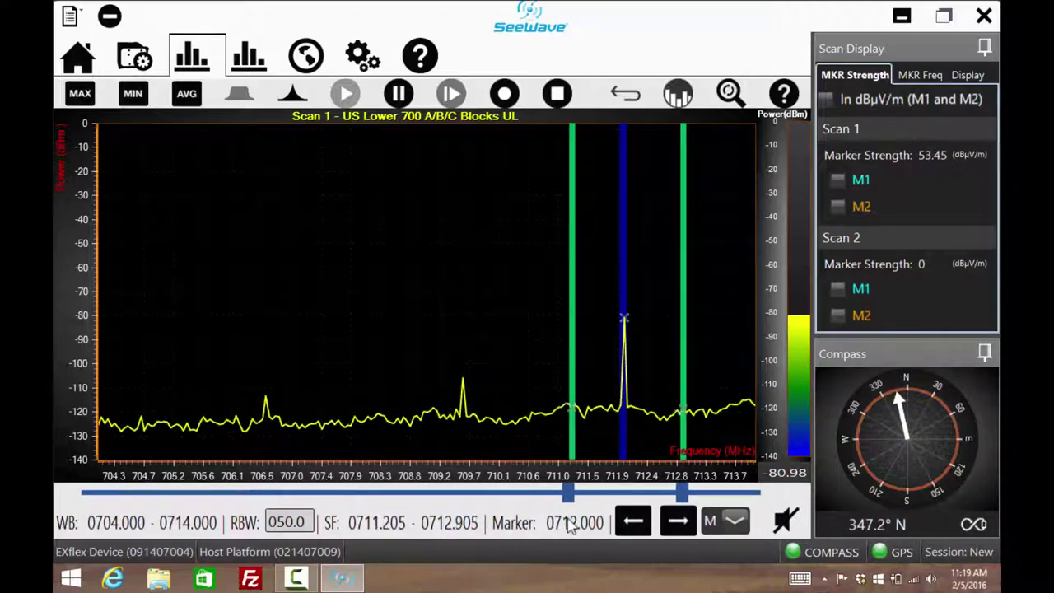
pyautogui.click(295, 95)
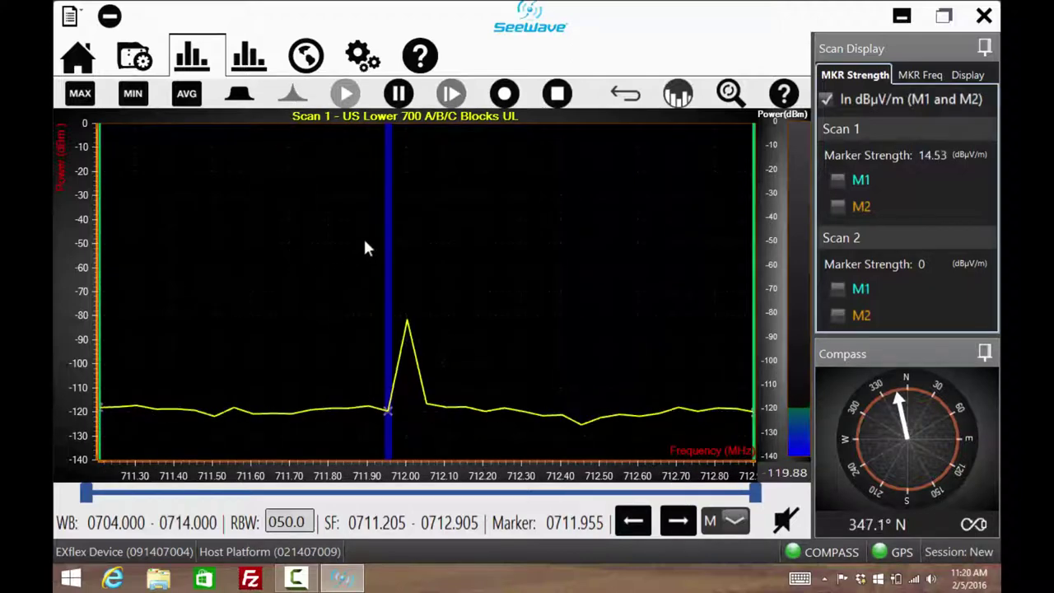
pyautogui.moveTo(395, 207); pyautogui.dragTo(403, 205)
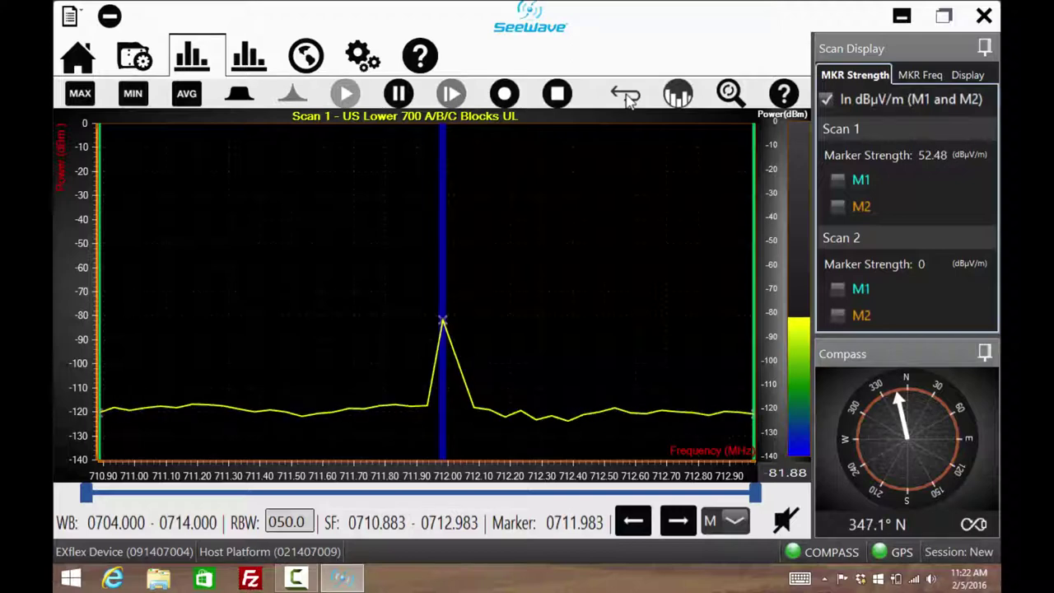
# Step: Zoom back out to 704–714 MHz, start recording a session, then pause and resume the scan
pyautogui.click(626, 96)
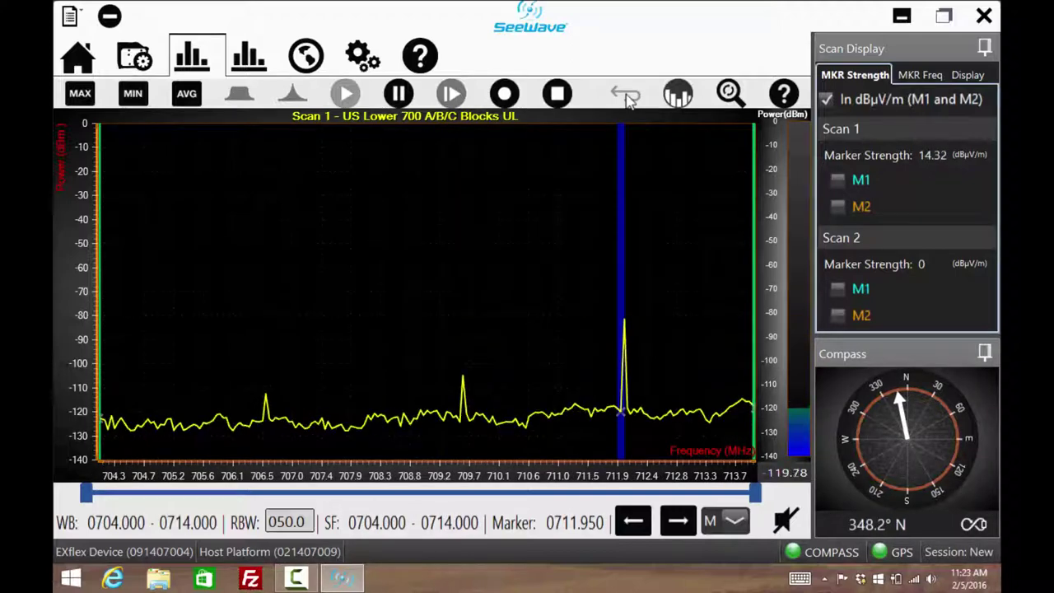
pyautogui.click(505, 95)
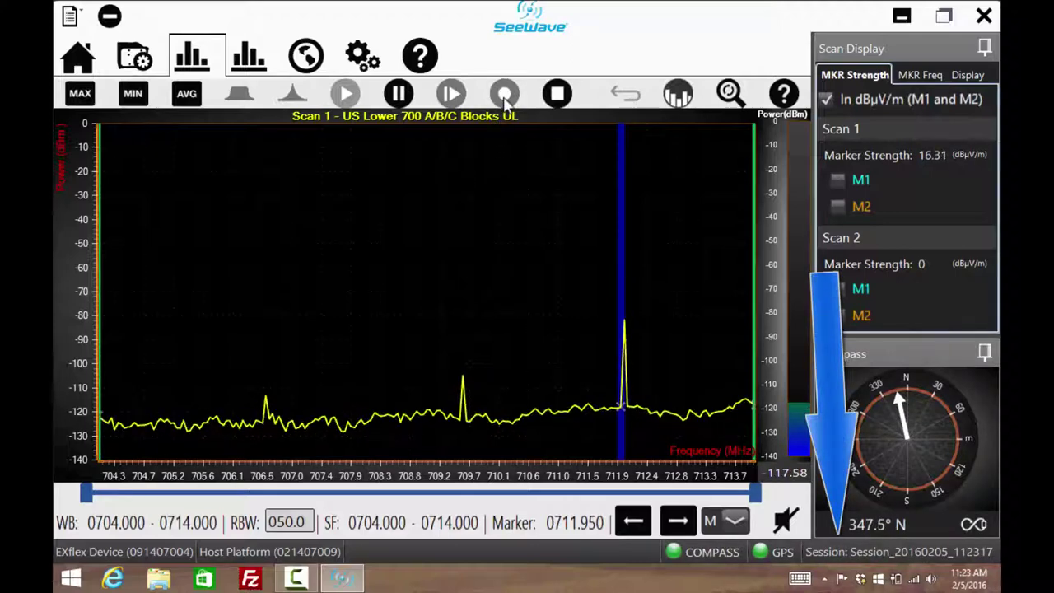
pyautogui.click(398, 93)
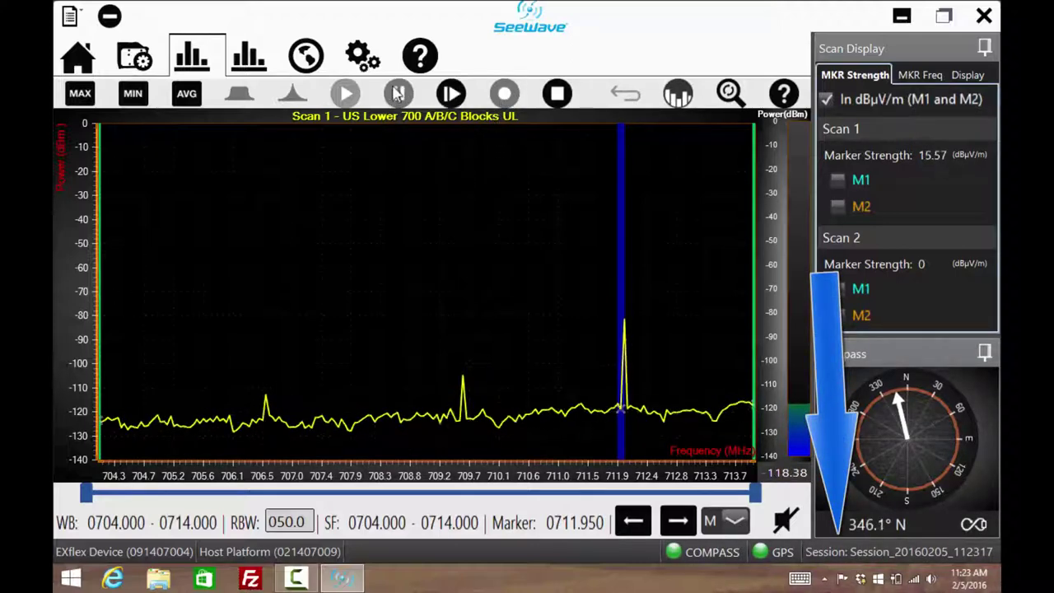
pyautogui.click(452, 94)
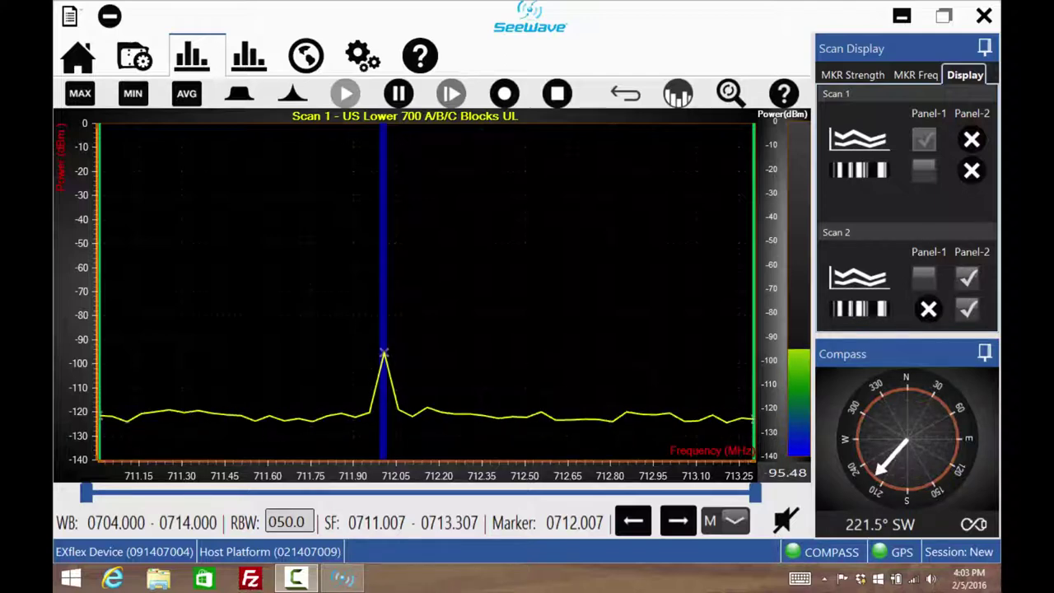
# Step: Run compass calibration, confirm it, and dismiss the calibration status message
pyautogui.click(973, 524)
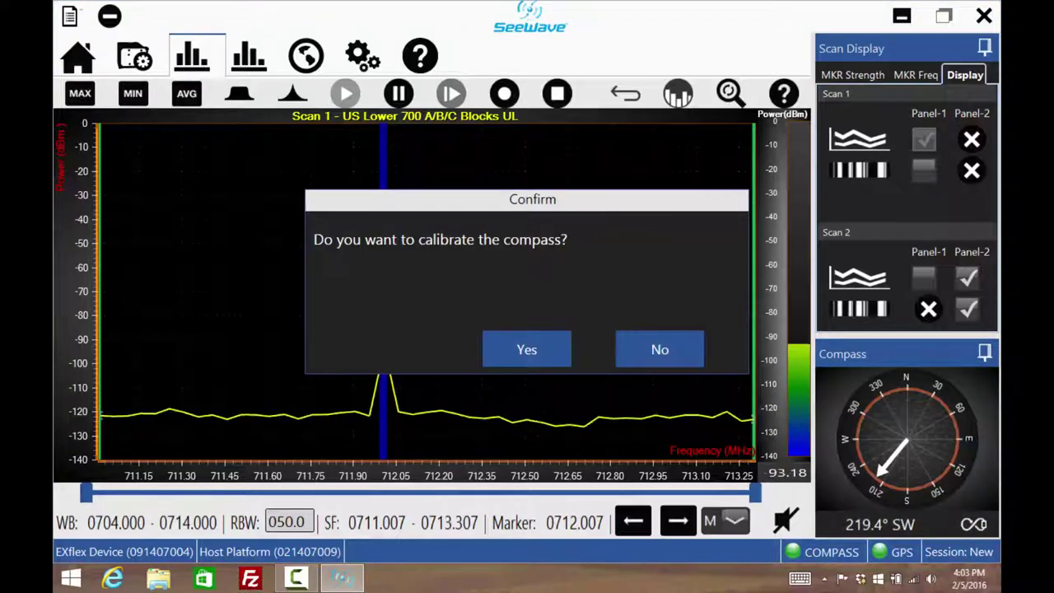
pyautogui.click(527, 349)
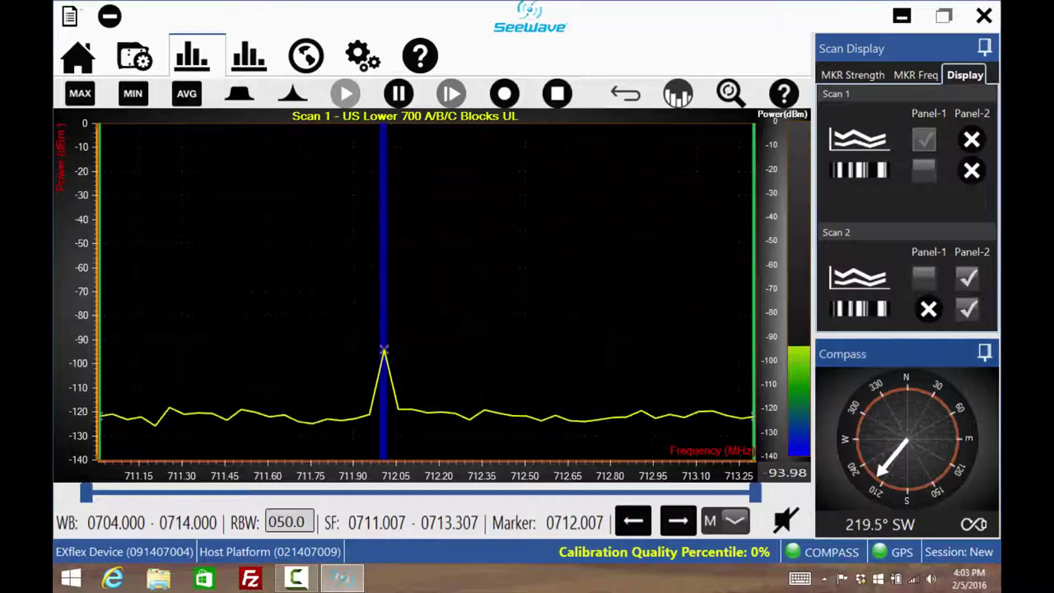
pyautogui.click(524, 377)
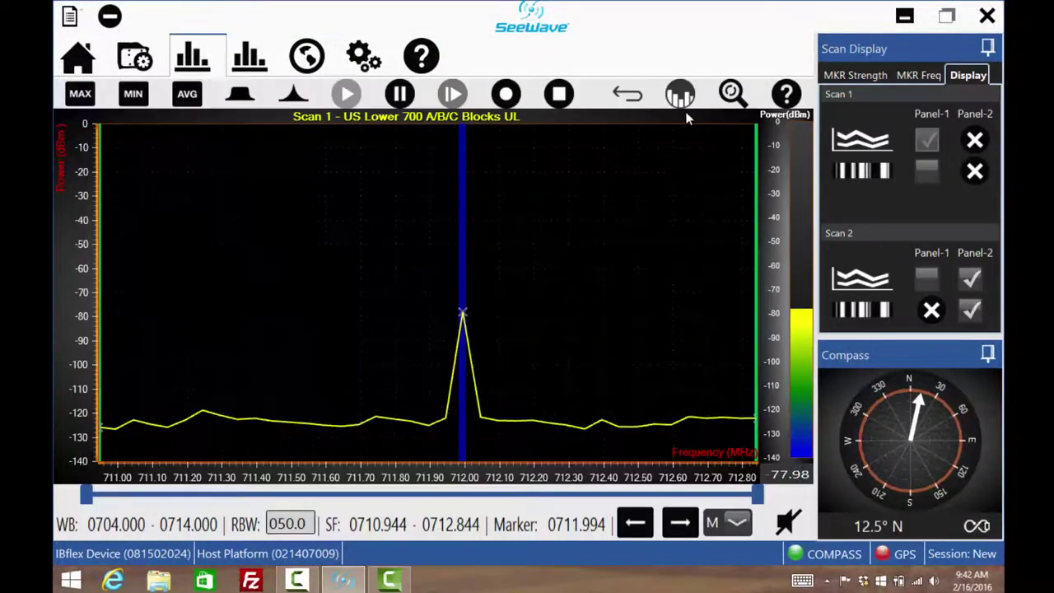
# Step: Give the spectrum chart a white background and show the map with the five saved 712 MHz bearings
pyautogui.click(677, 96)
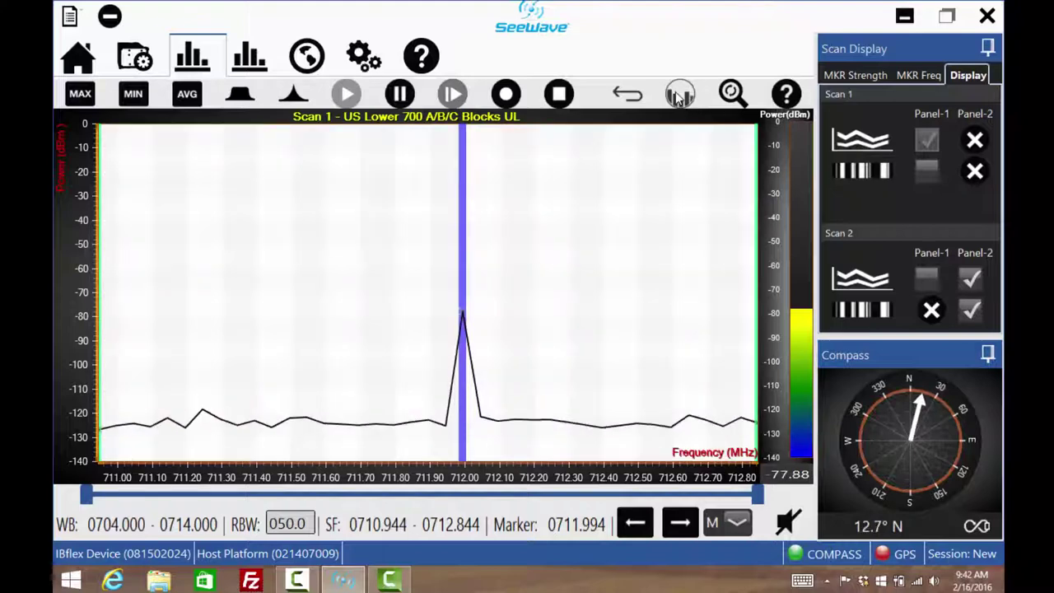
pyautogui.click(306, 56)
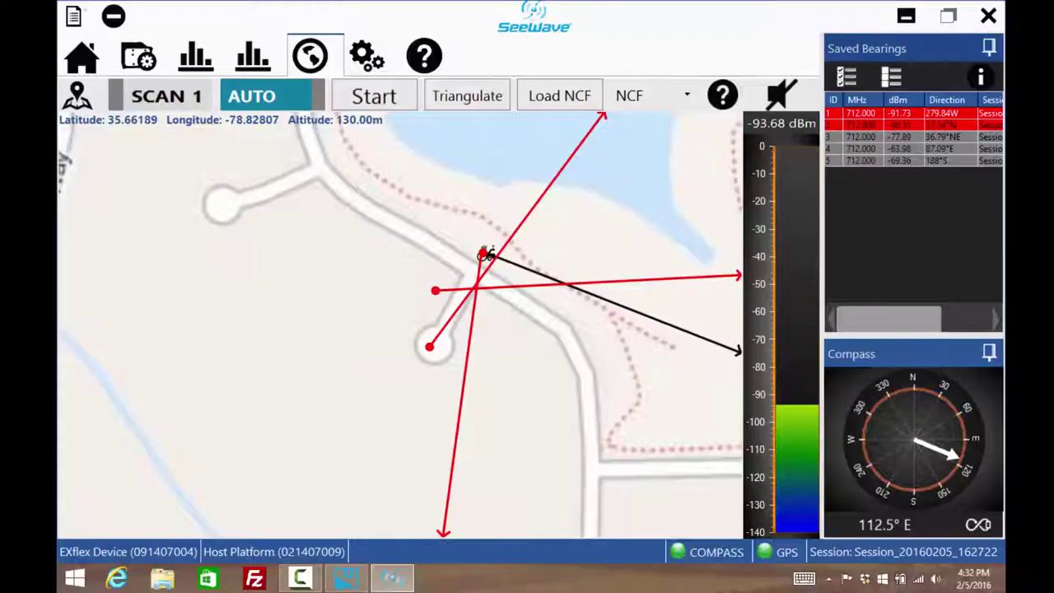
# Step: Triangulate the saved 712 MHz bearings to mark the interferer's estimated position
pyautogui.click(458, 95)
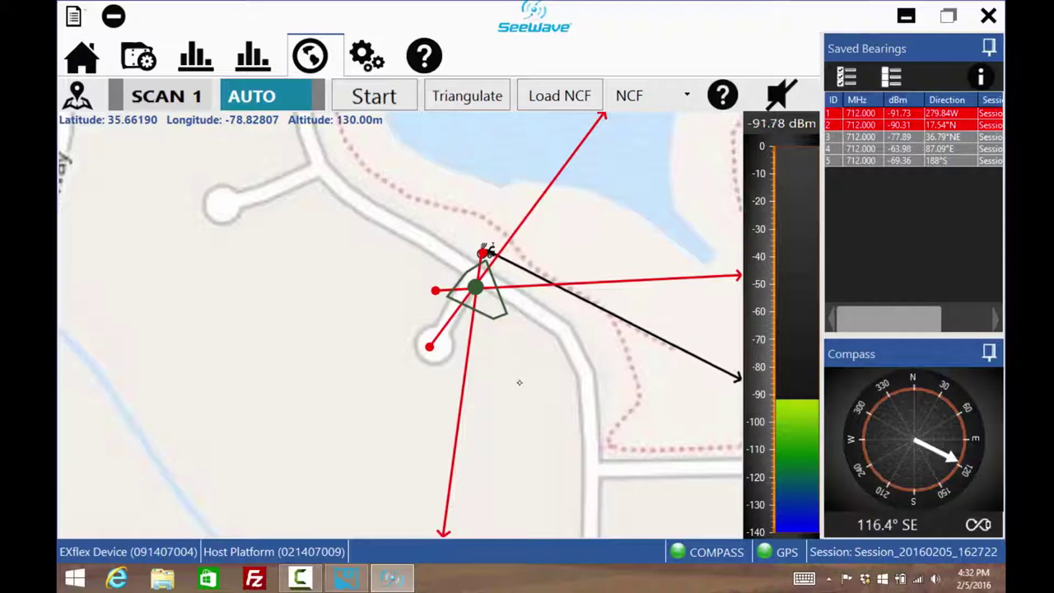
pyautogui.scroll(5, 519, 387)
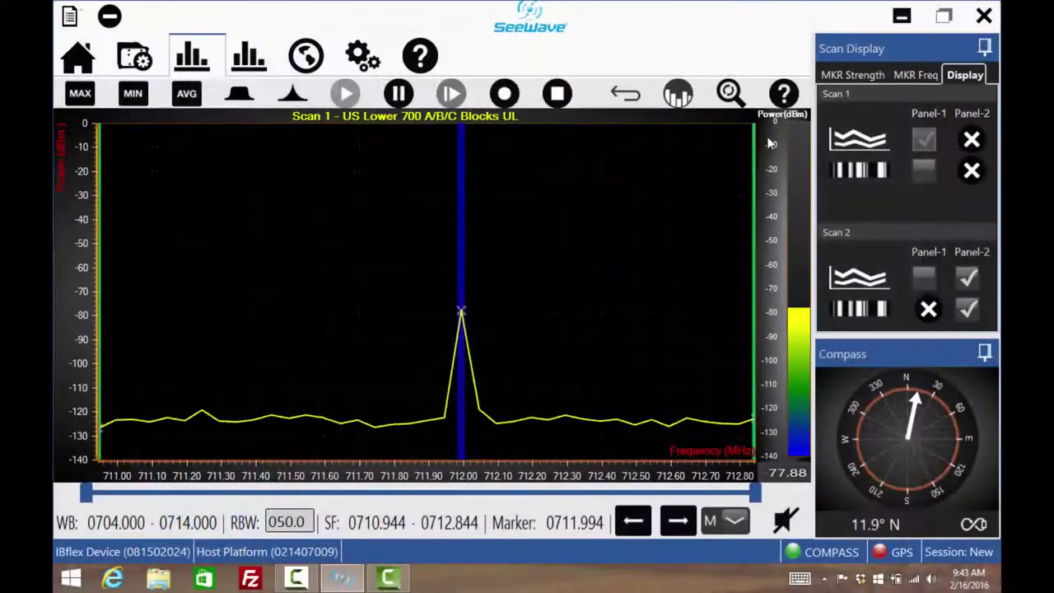
# Step: Check the spectrum chart help, then show the About page listing version 1.3.0.3 and its components
pyautogui.click(784, 94)
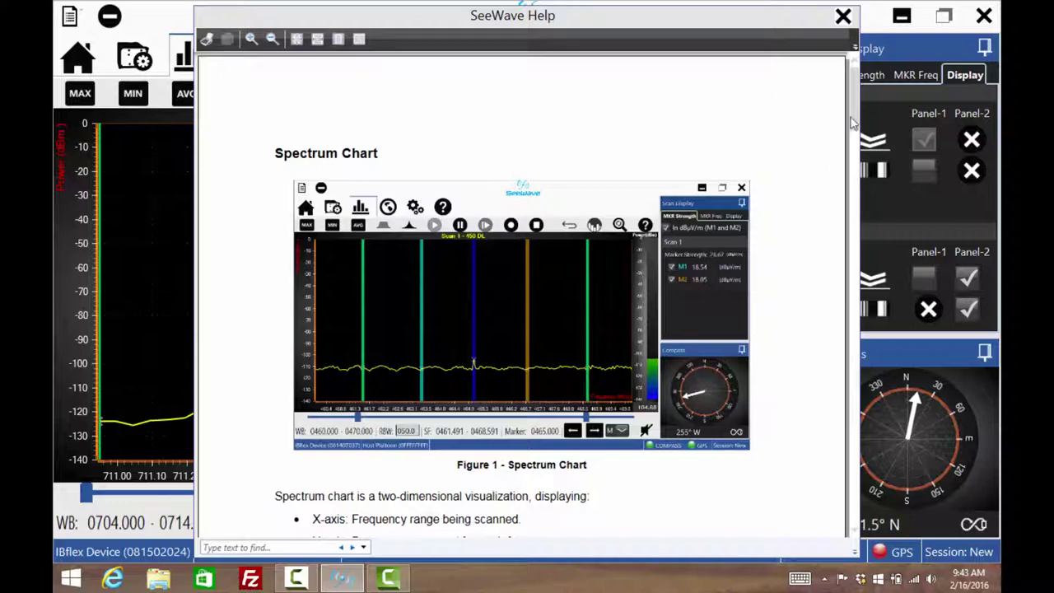
pyautogui.moveTo(854, 120); pyautogui.dragTo(865, 88)
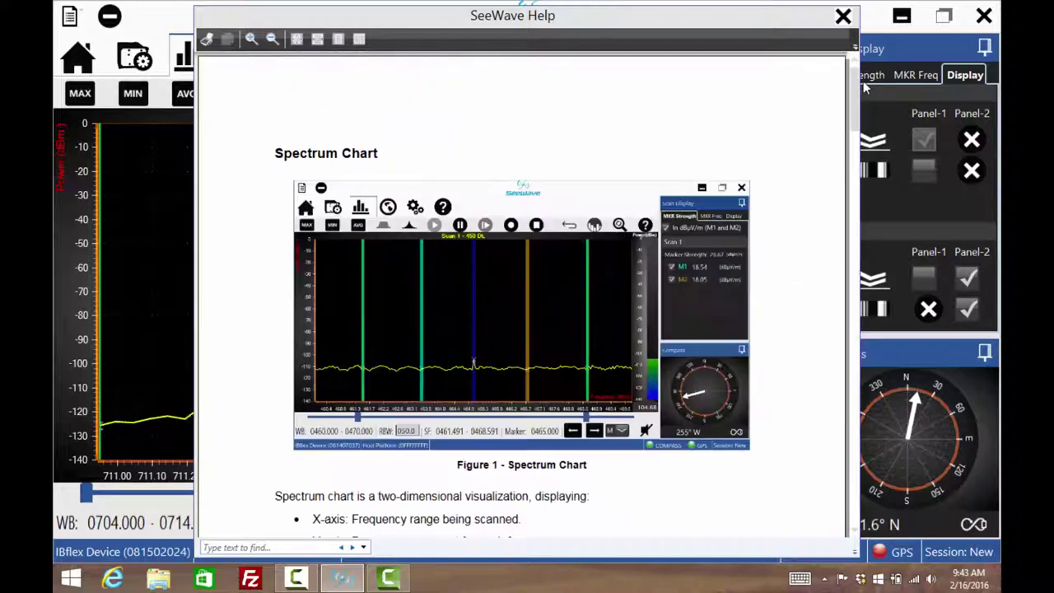
pyautogui.click(843, 17)
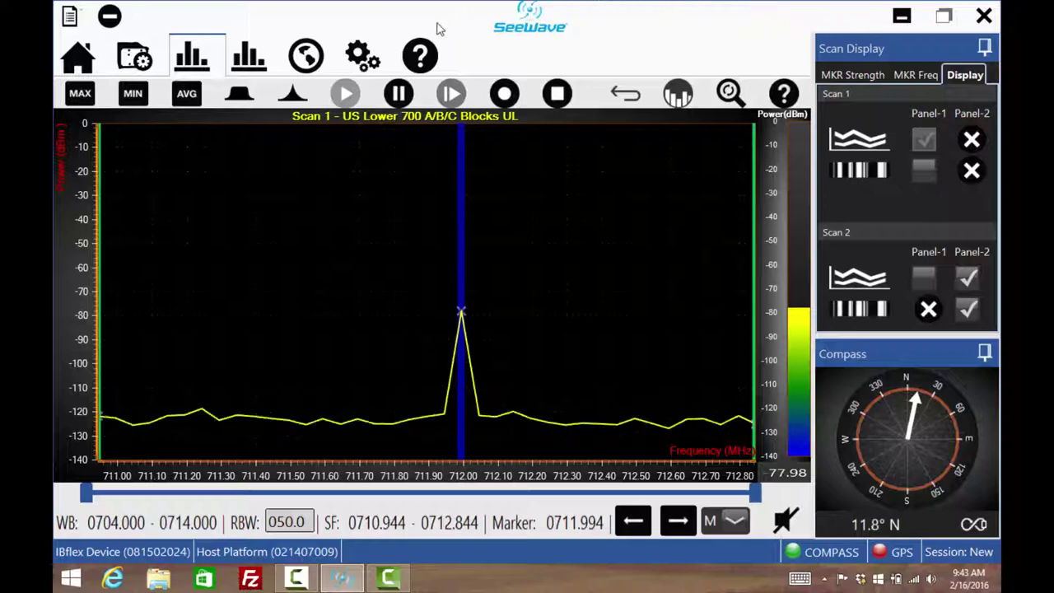
pyautogui.click(420, 56)
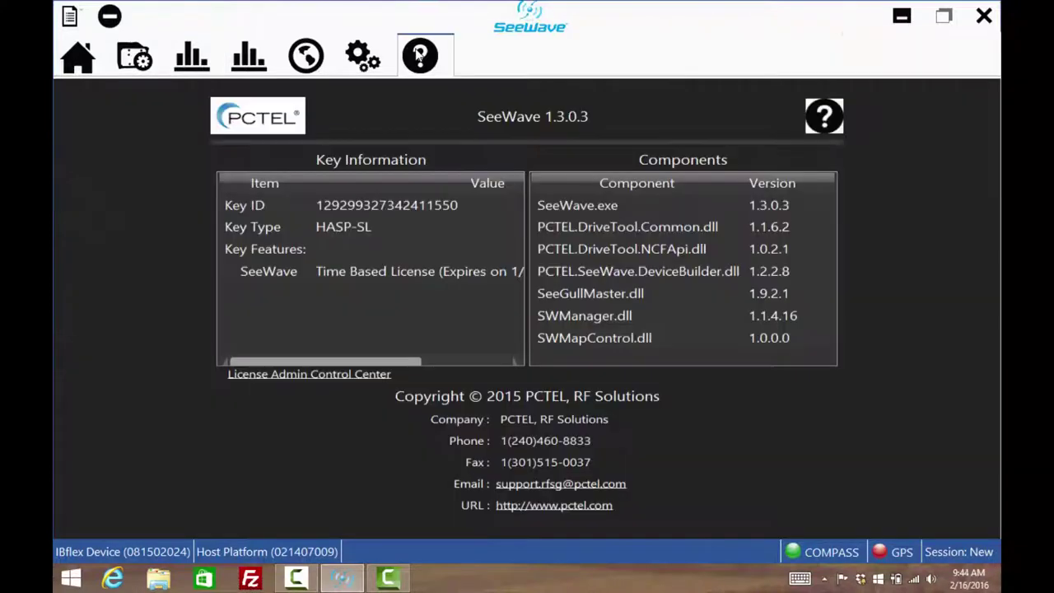